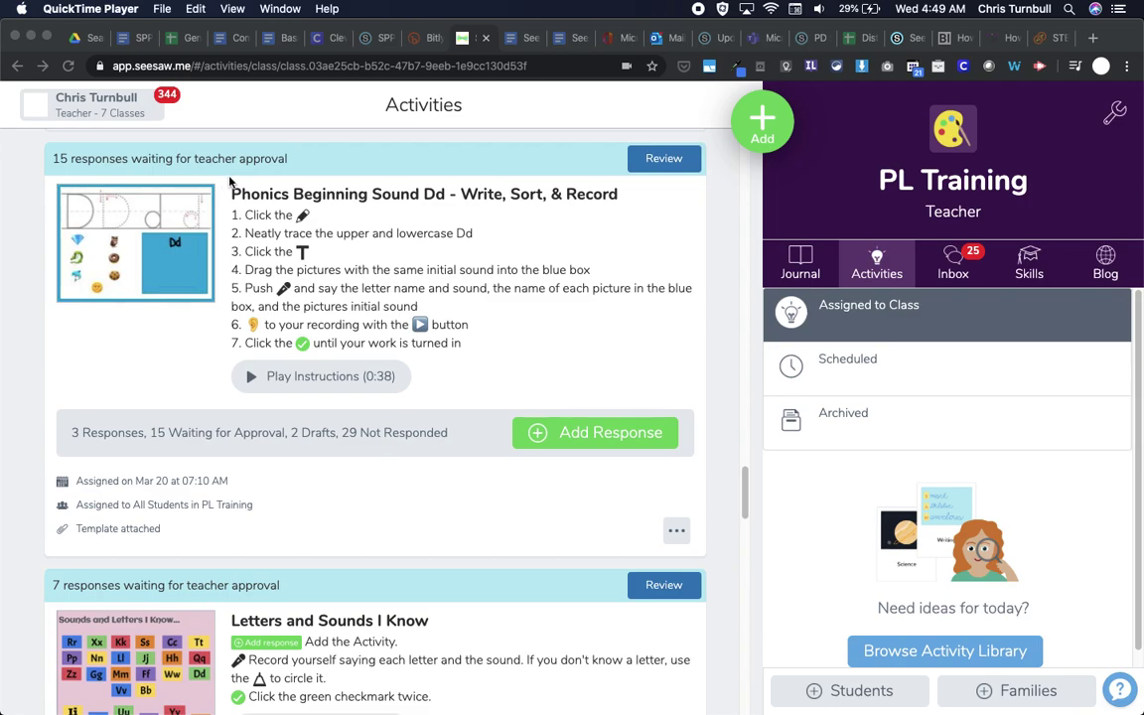
# - Open the student responses for the "Phonics Beginning Sound Dd - Write, Sort, & Record" activity
pyautogui.click(173, 433)
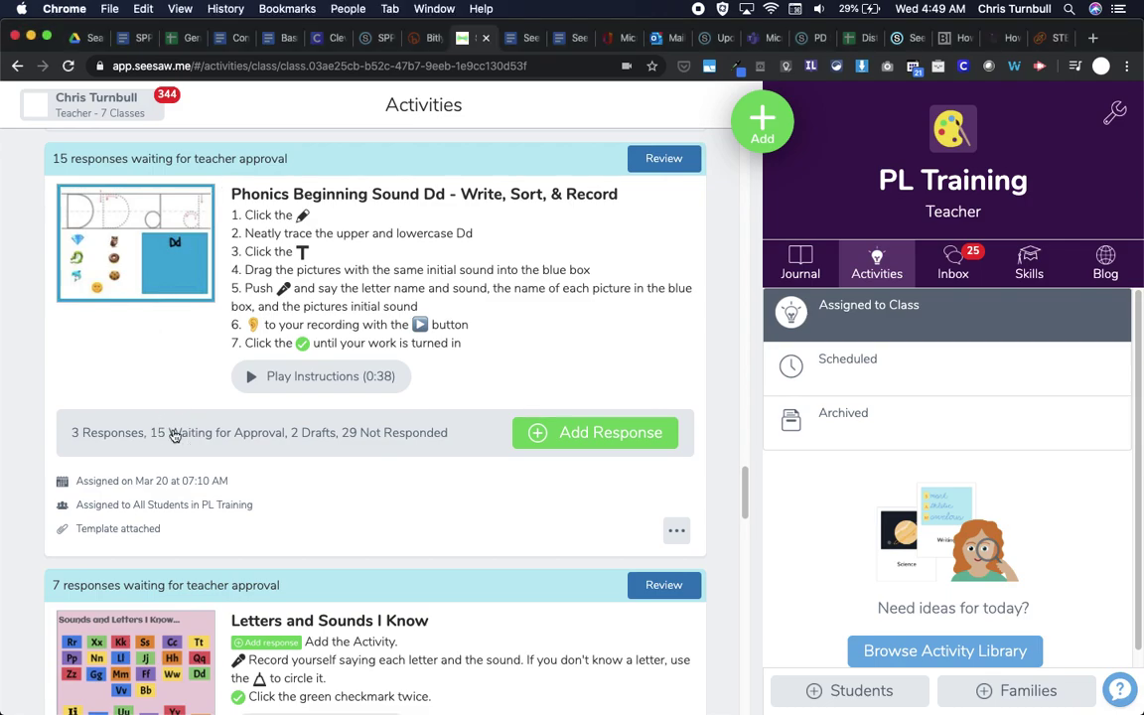
pyautogui.click(173, 433)
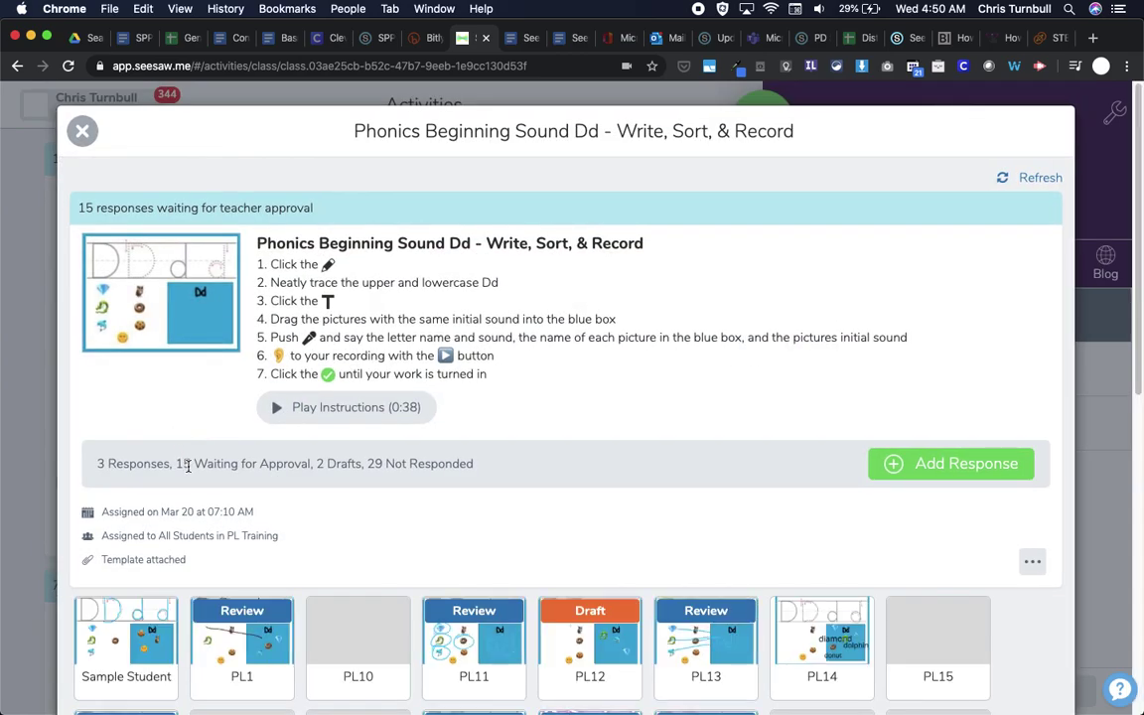
pyautogui.scroll(-1, 187, 467)
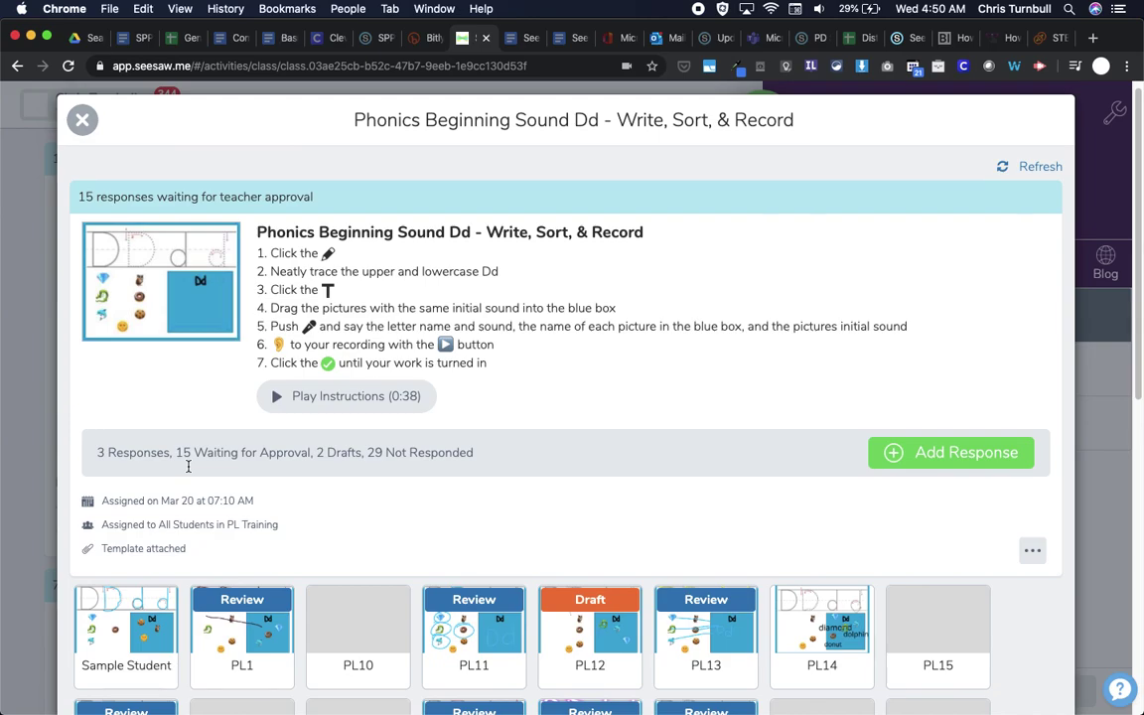
pyautogui.scroll(-2, 187, 465)
pyautogui.scroll(-1, 188, 465)
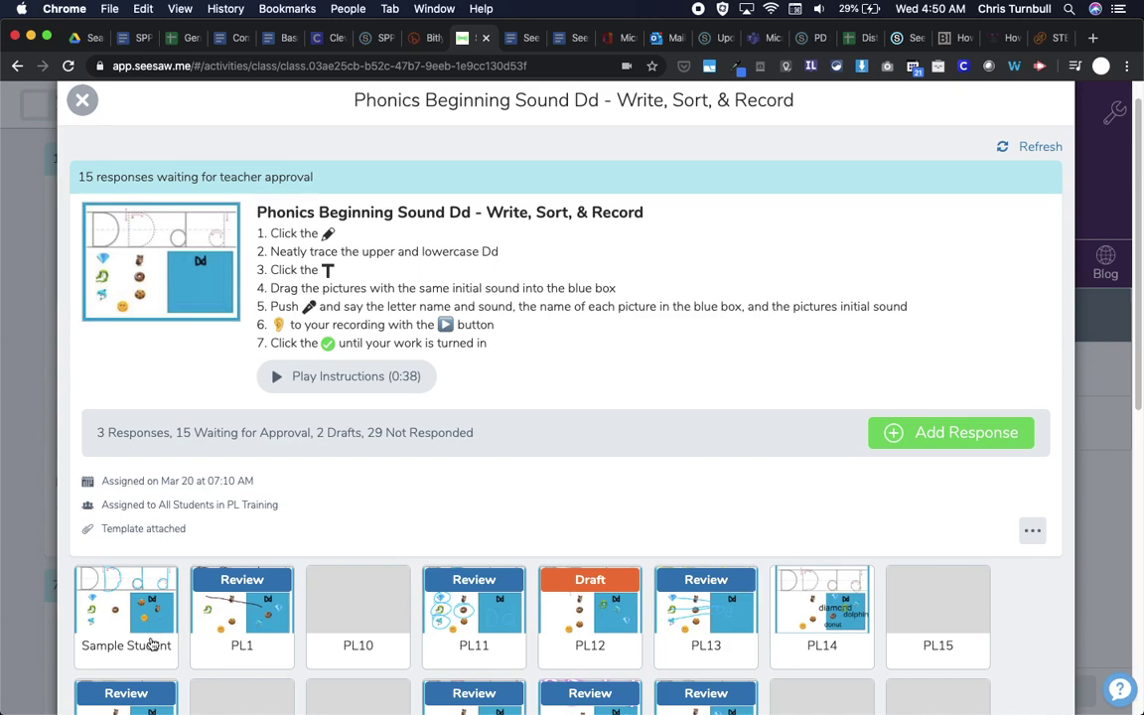
pyautogui.scroll(-3, 150, 645)
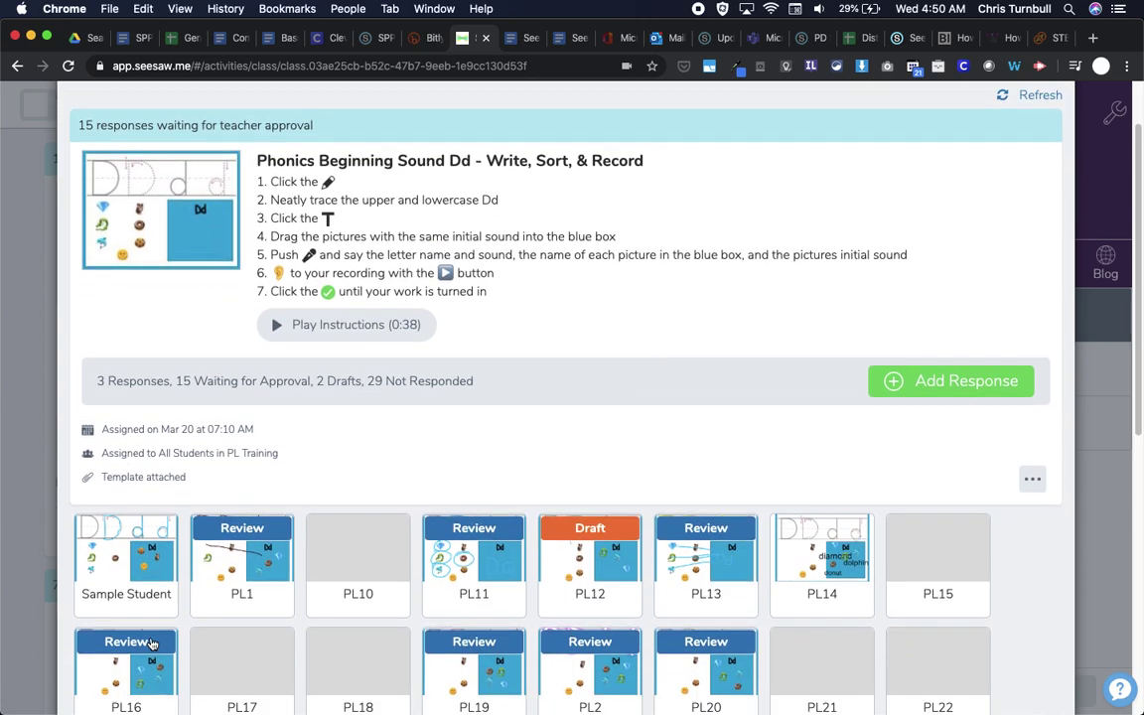
pyautogui.scroll(-2, 151, 644)
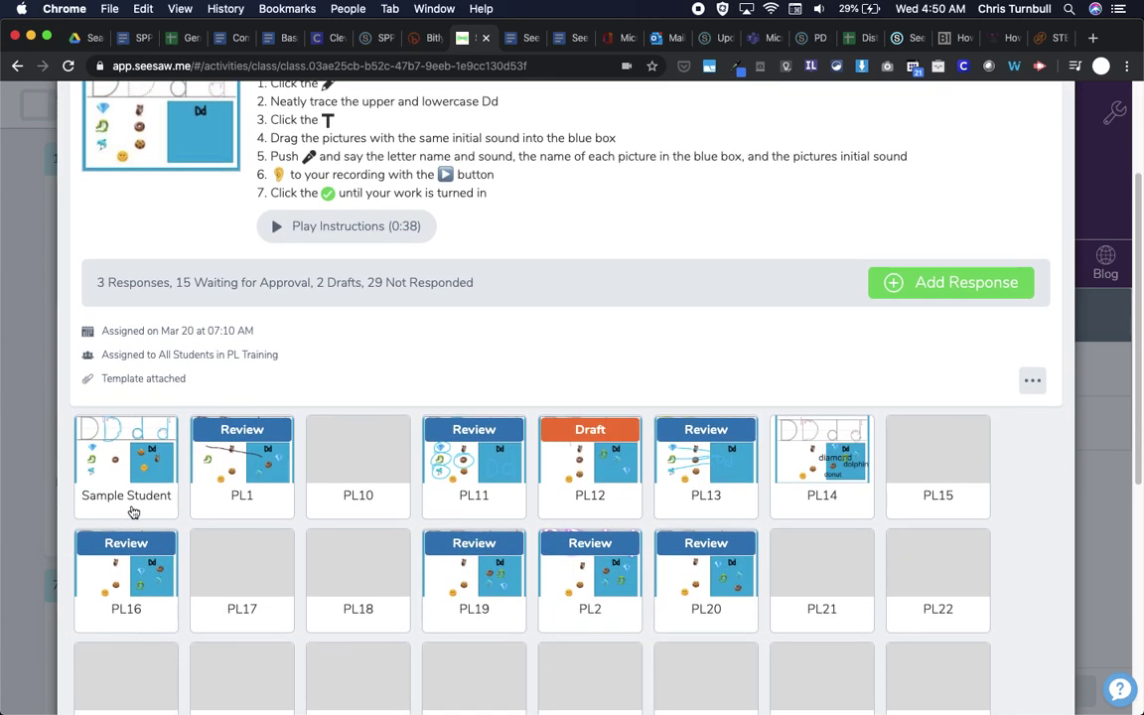
# - Open the Sample Student's post, move on to PL1's response and approve it
pyautogui.click(135, 482)
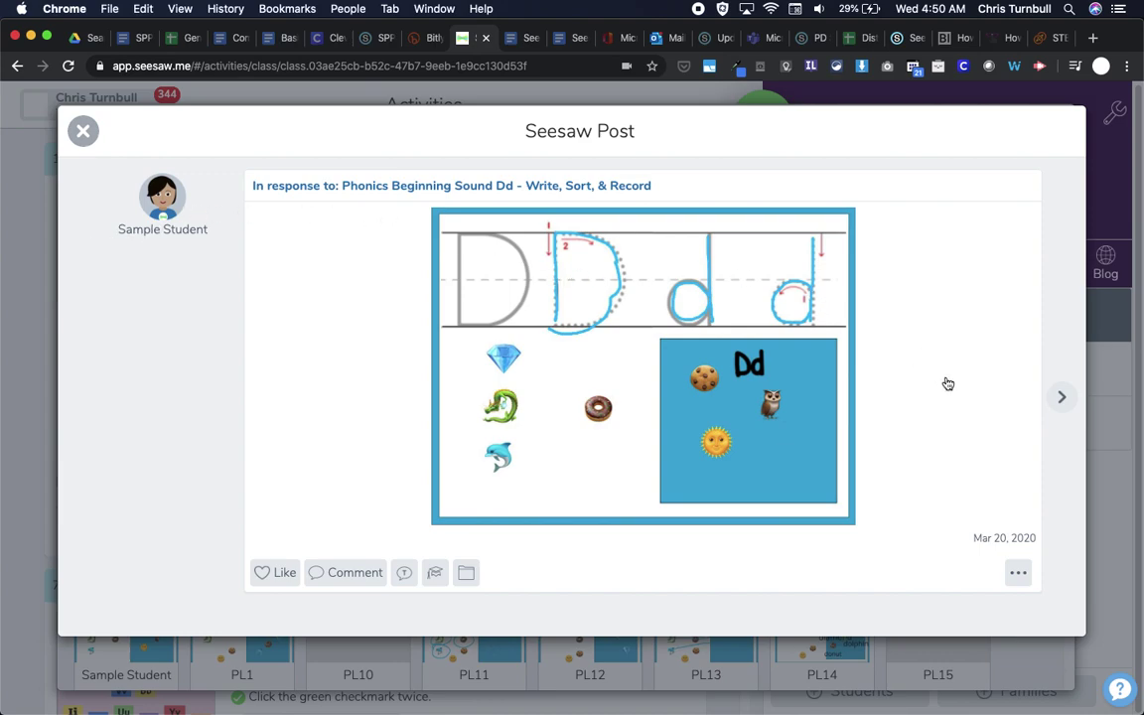
pyautogui.click(1061, 400)
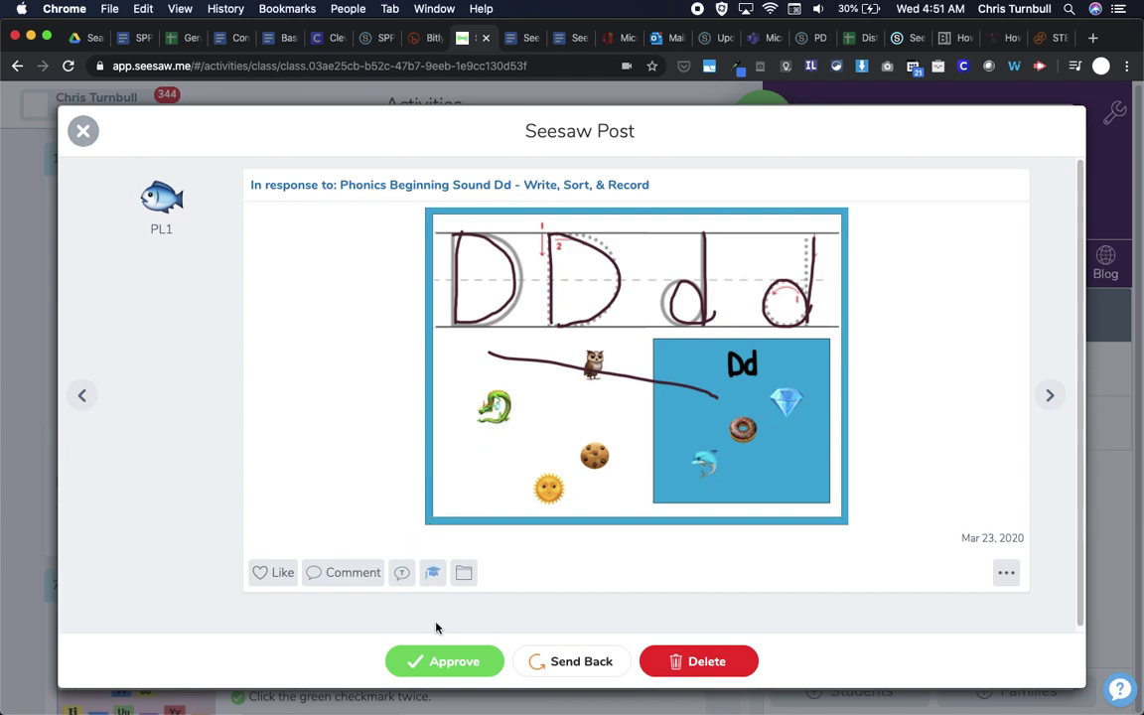
pyautogui.click(447, 661)
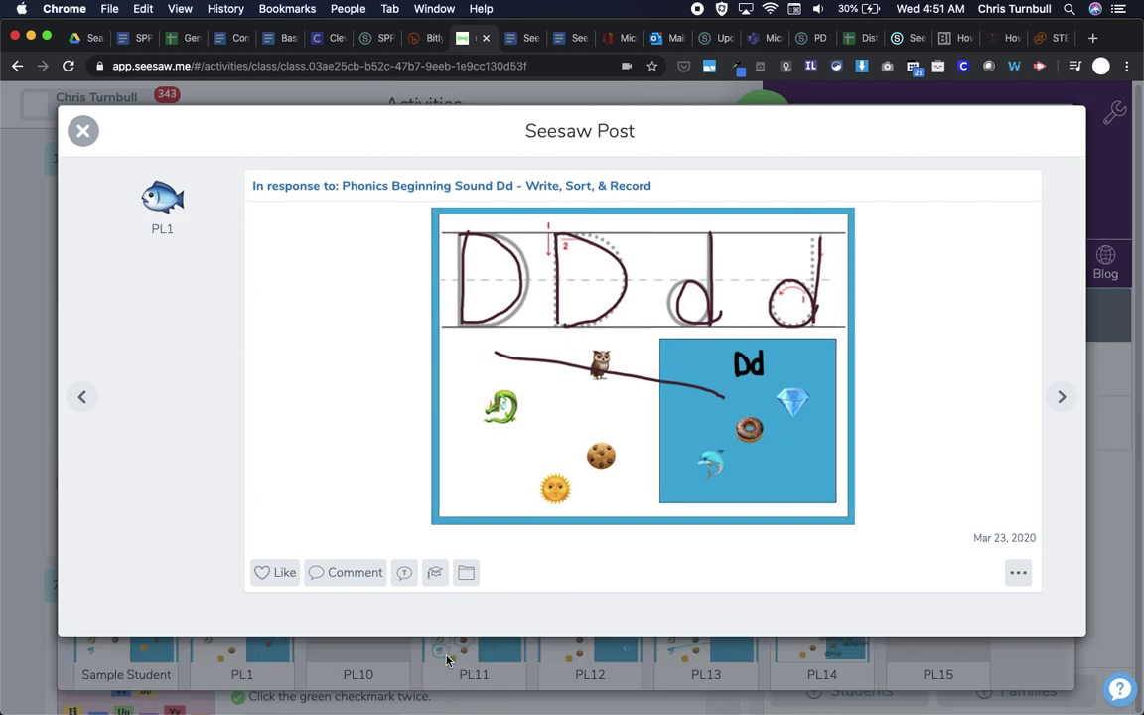
# - Post the comment "Dragon starts with the letter d too." on PL1's response
pyautogui.click(270, 573)
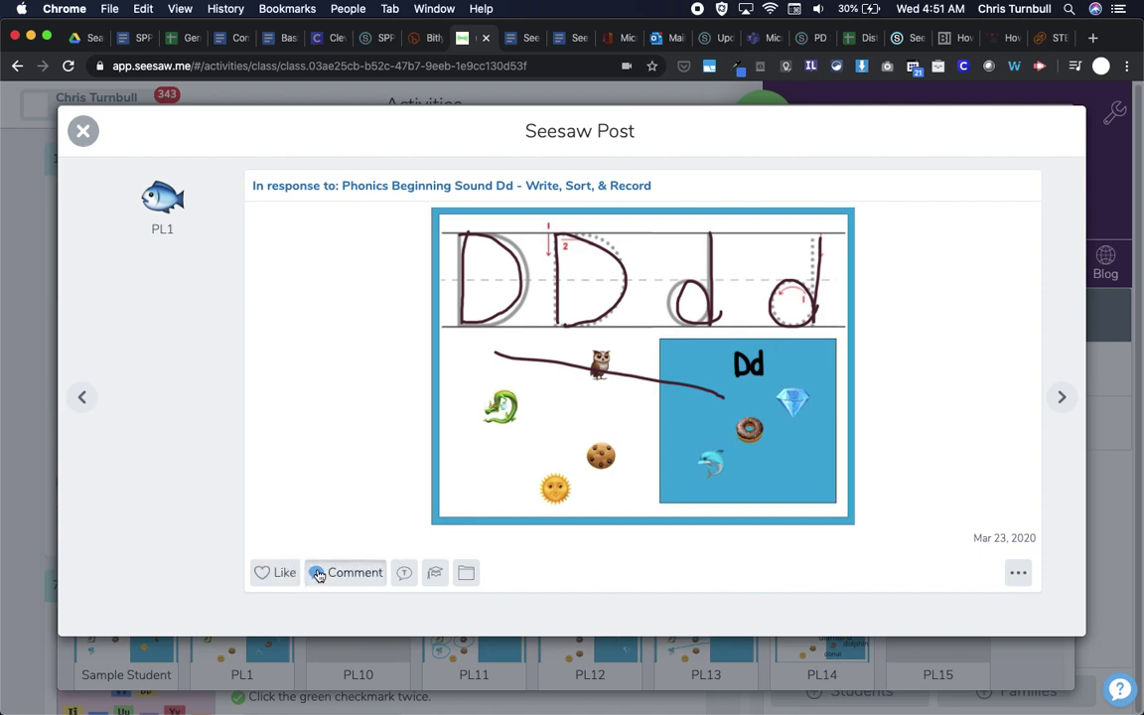
pyautogui.click(319, 573)
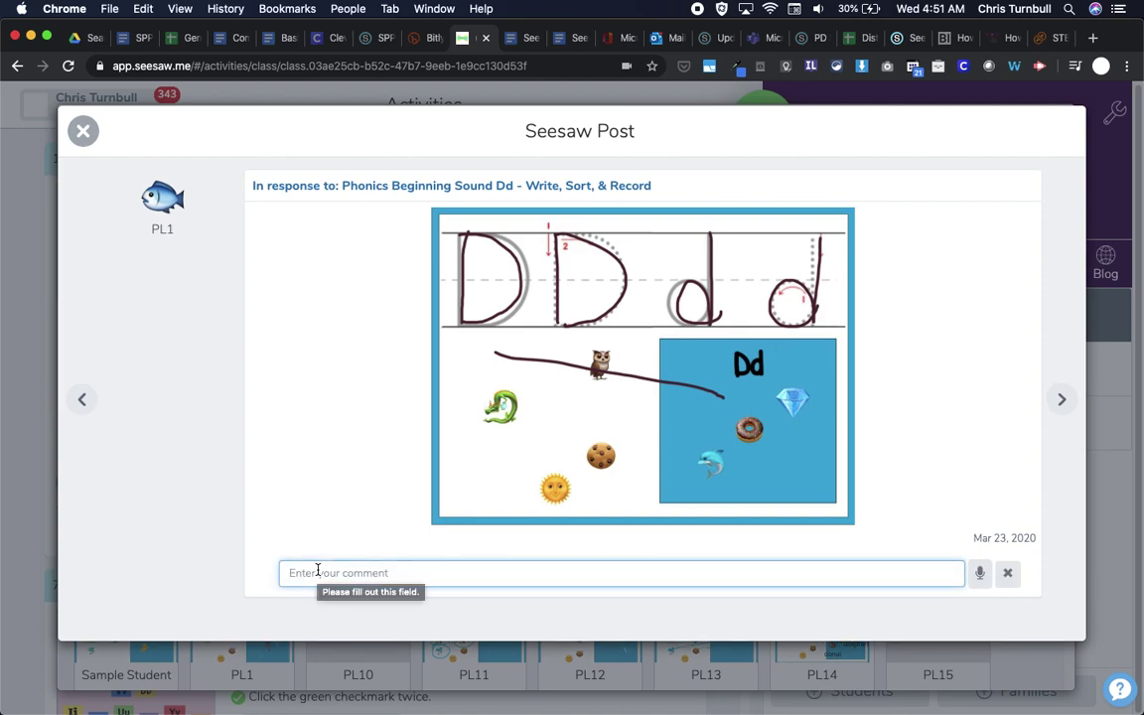
pyautogui.write('Dragon ')
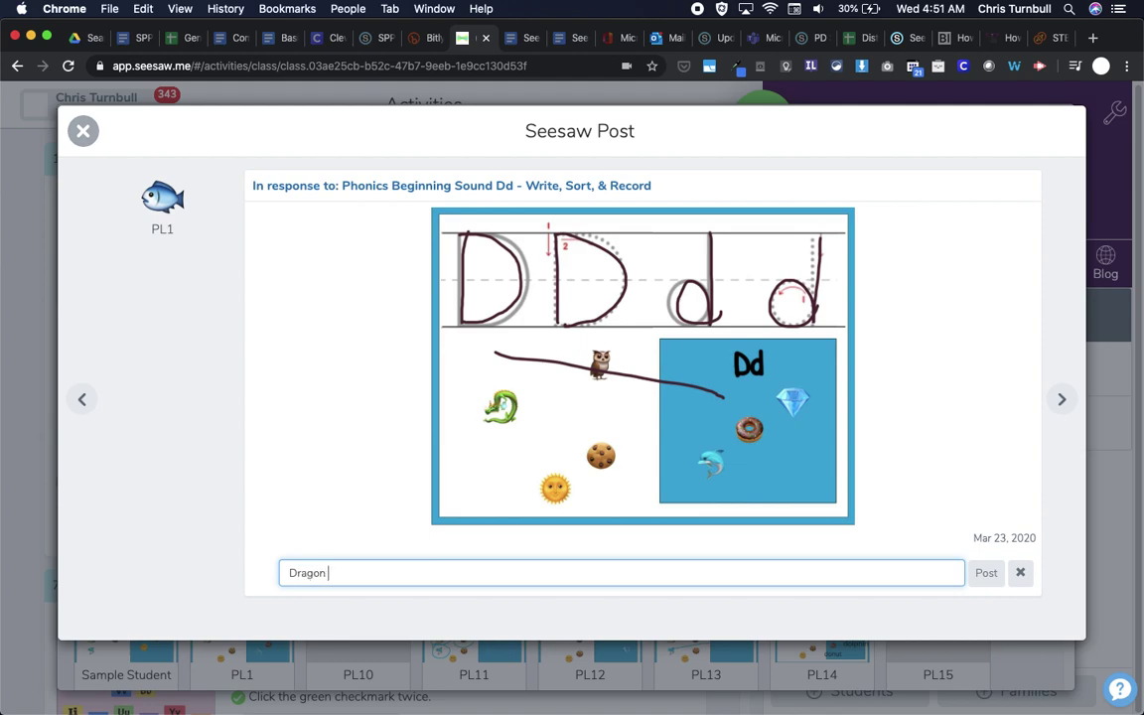
pyautogui.write('starte')
pyautogui.write('s with a ')
pyautogui.write('d')
pyautogui.write(' too')
pyautogui.write('.')
pyautogui.doubleClick(386, 574)
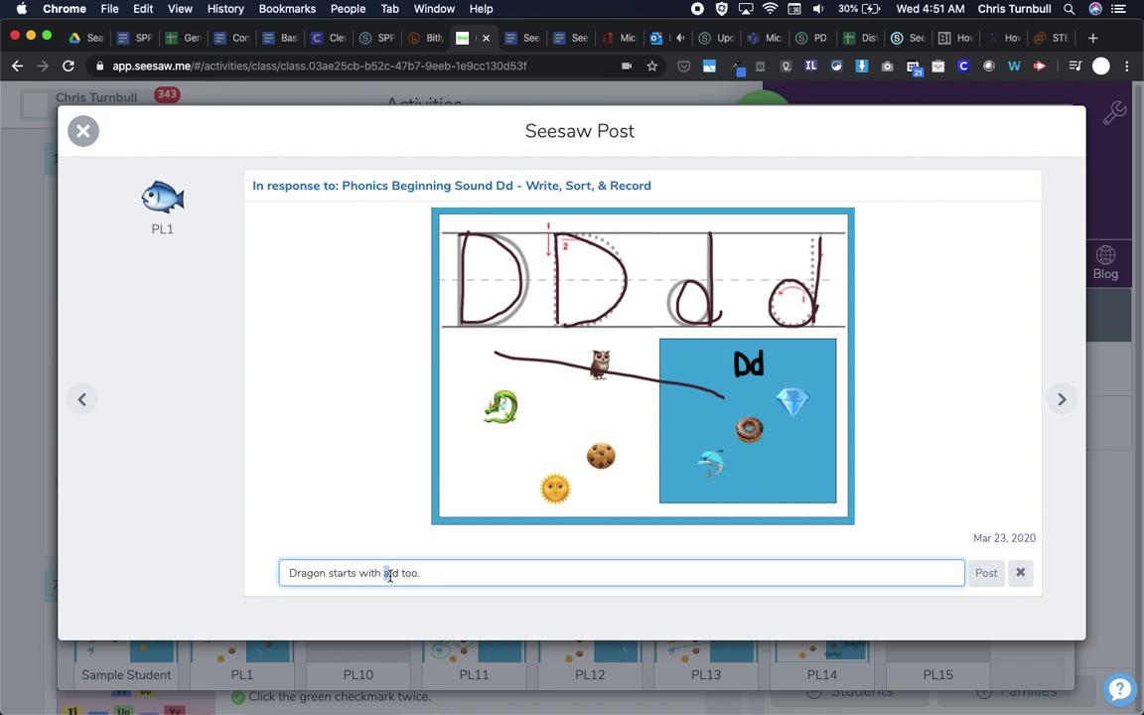
pyautogui.write('the letter')
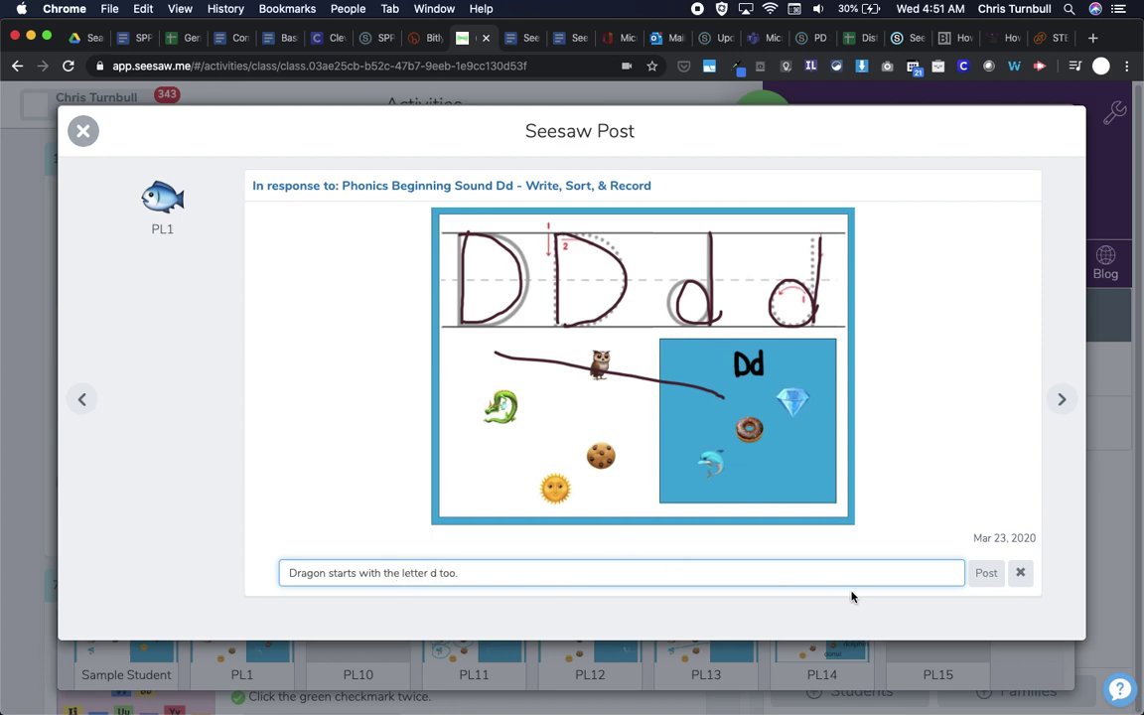
pyautogui.click(986, 576)
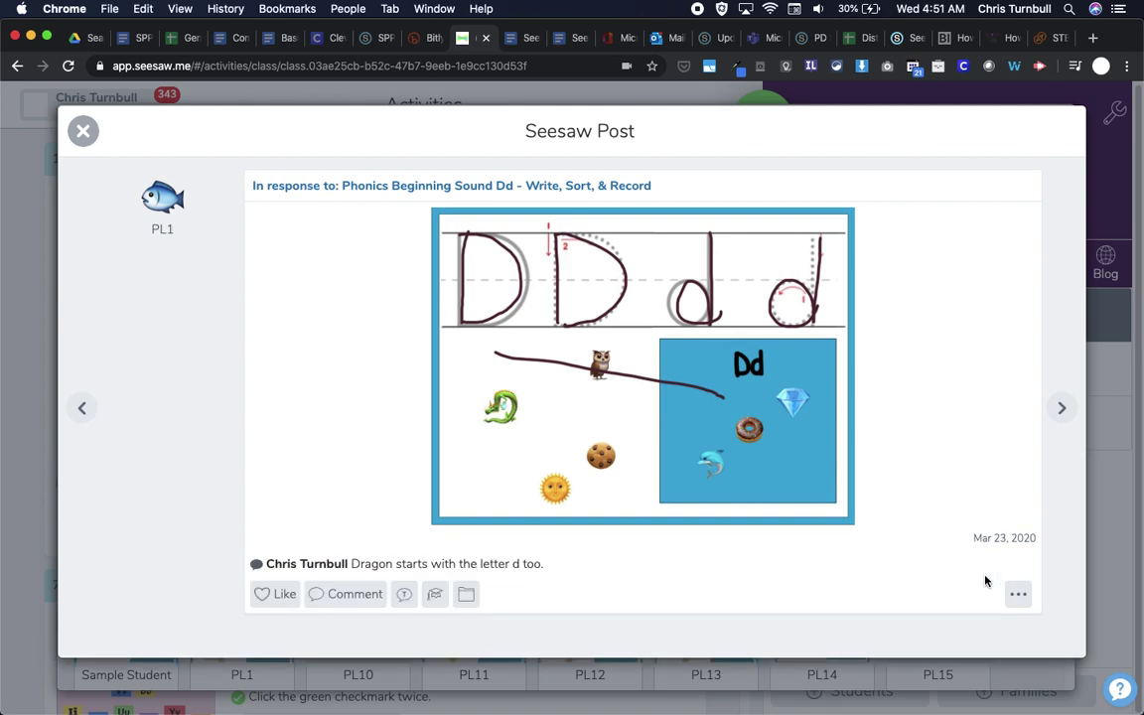
# - Tag PL1's response with the Grade 1 skill "Listens carefully to directions" and rate it three stars
pyautogui.click(437, 596)
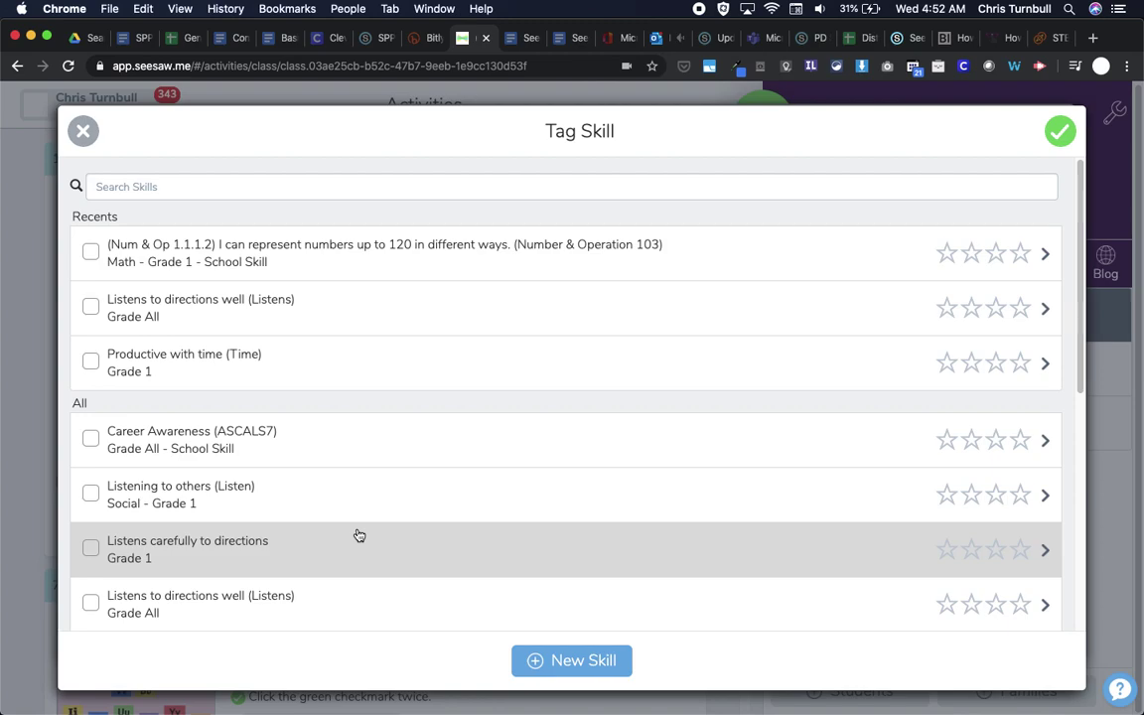
pyautogui.scroll(-2, 309, 532)
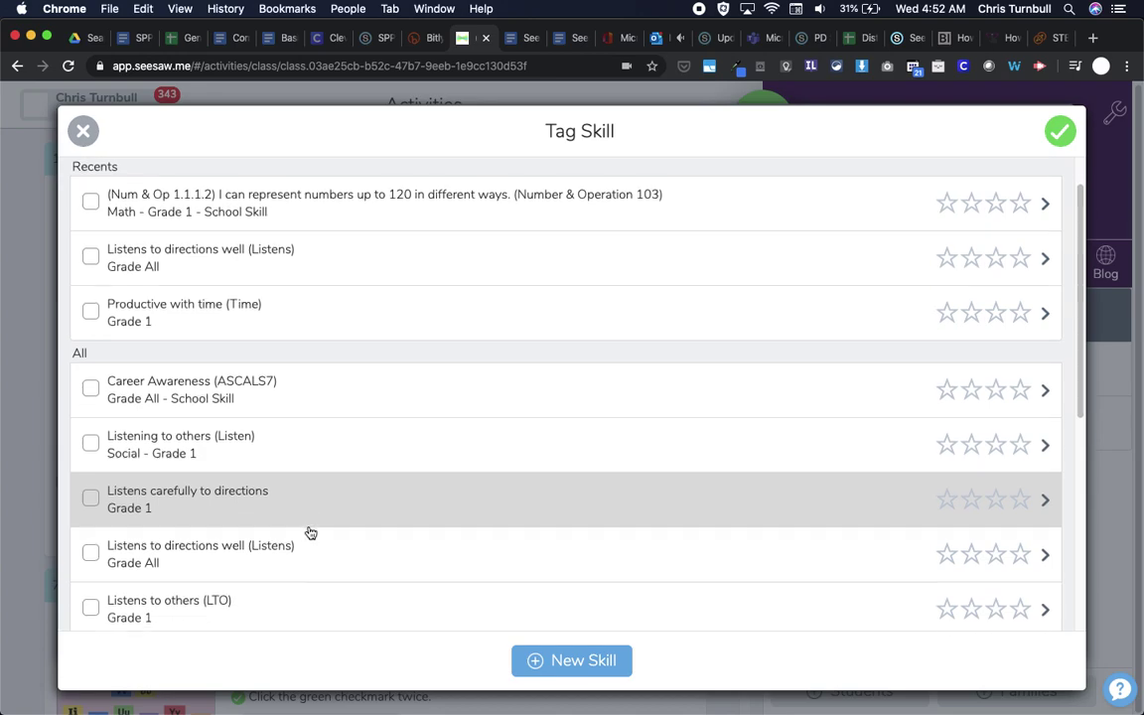
pyautogui.scroll(-3, 310, 533)
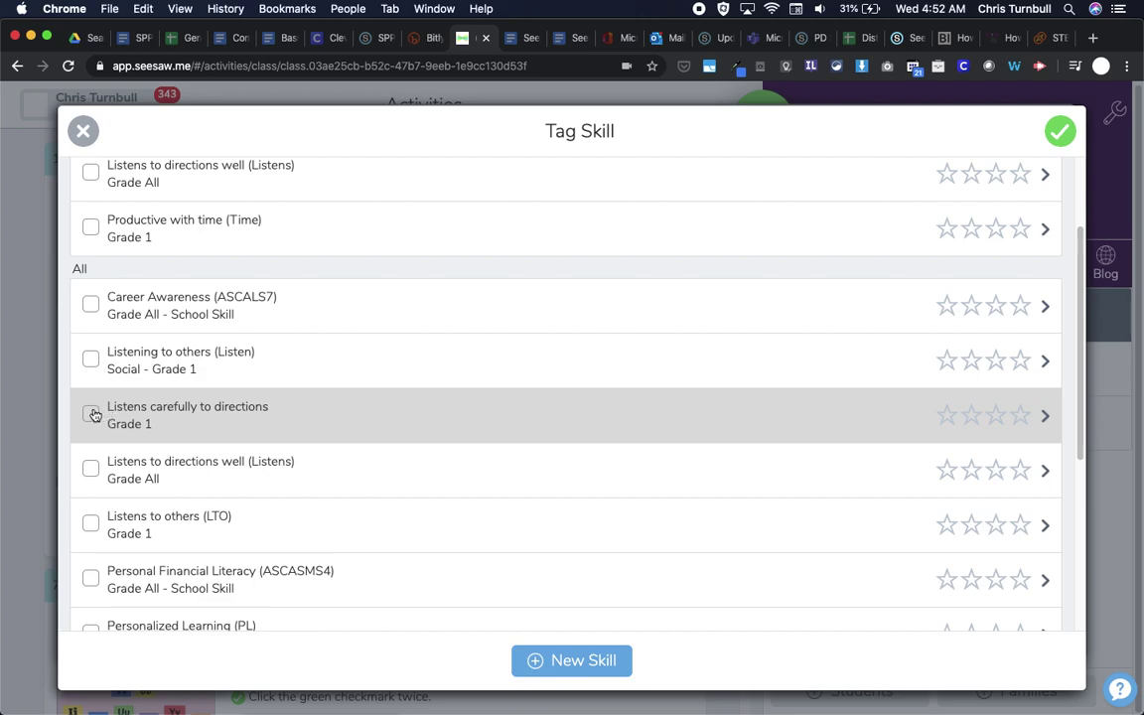
pyautogui.click(91, 414)
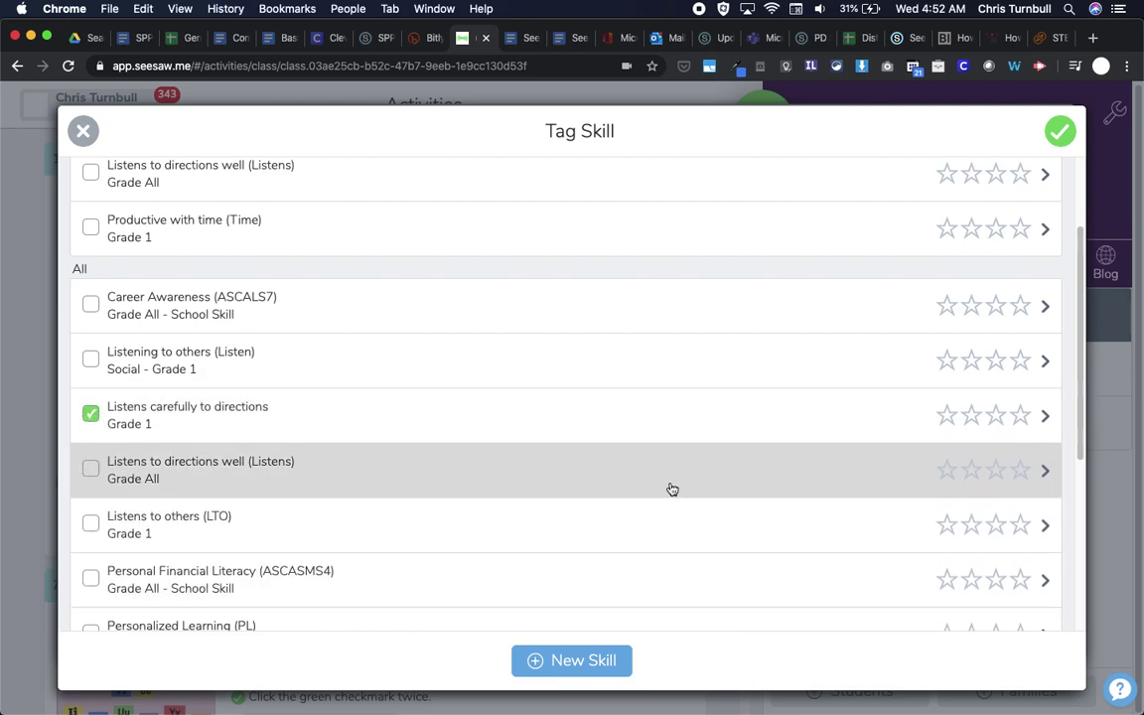
pyautogui.scroll(2, 671, 488)
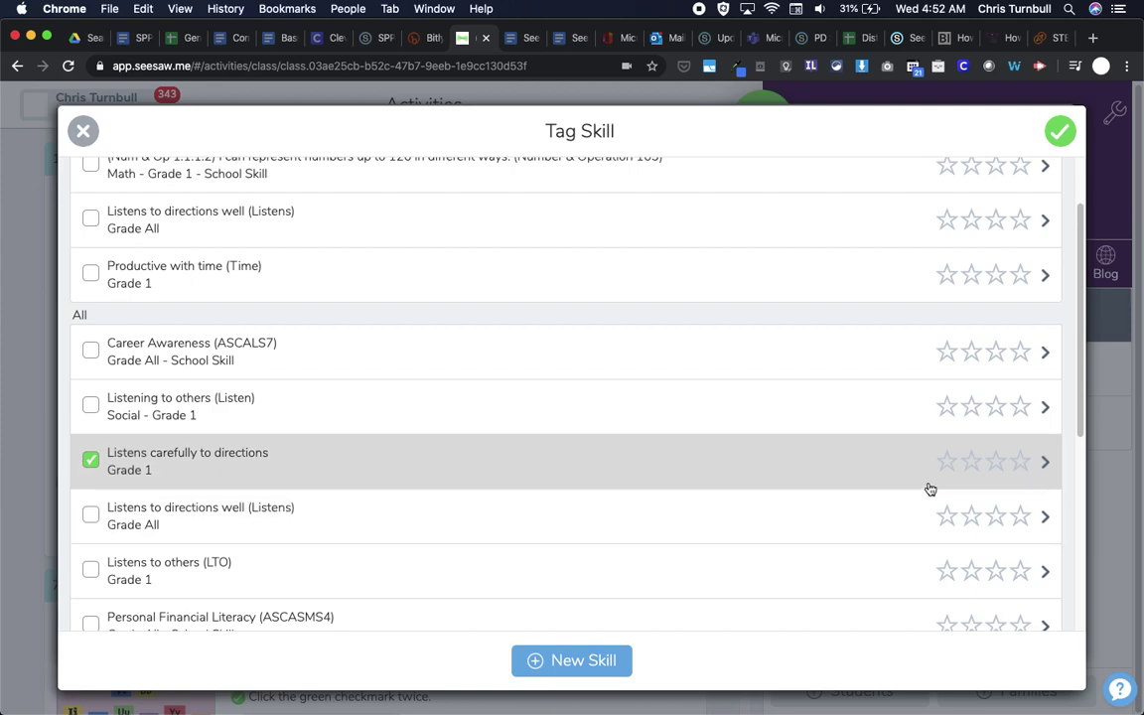
pyautogui.click(997, 464)
pyautogui.scroll(-1, 977, 479)
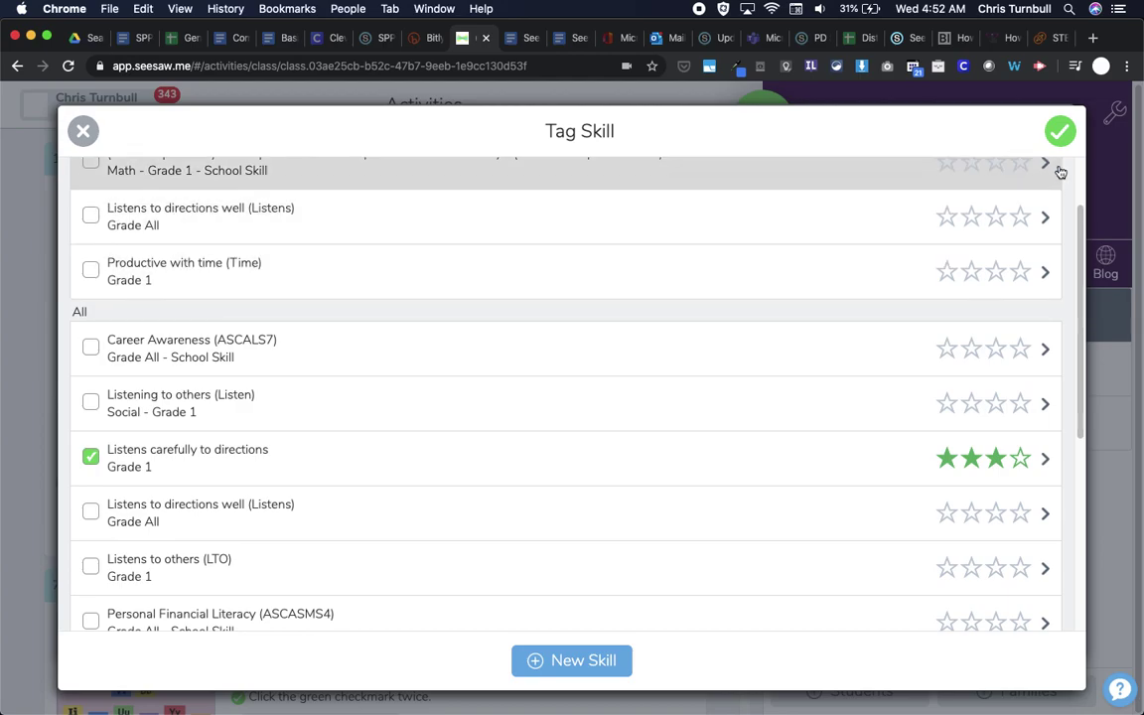
pyautogui.click(1060, 134)
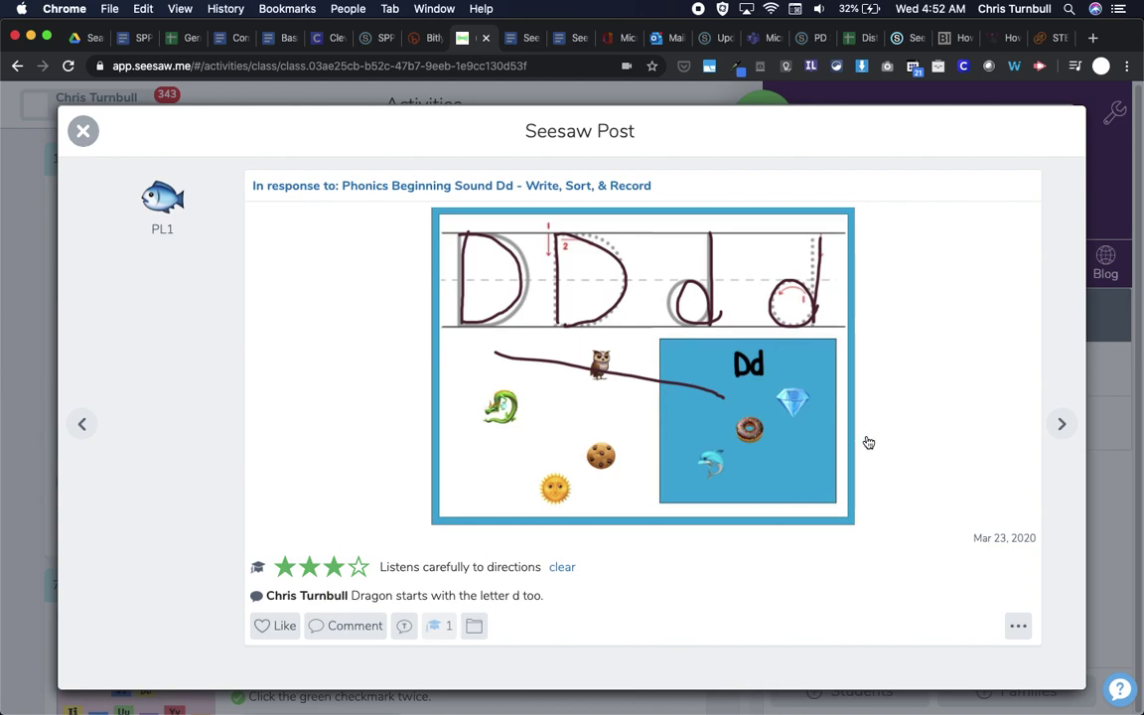
# - Create a magenta folder named "Language Arts" and file PL1's response in it
pyautogui.click(475, 629)
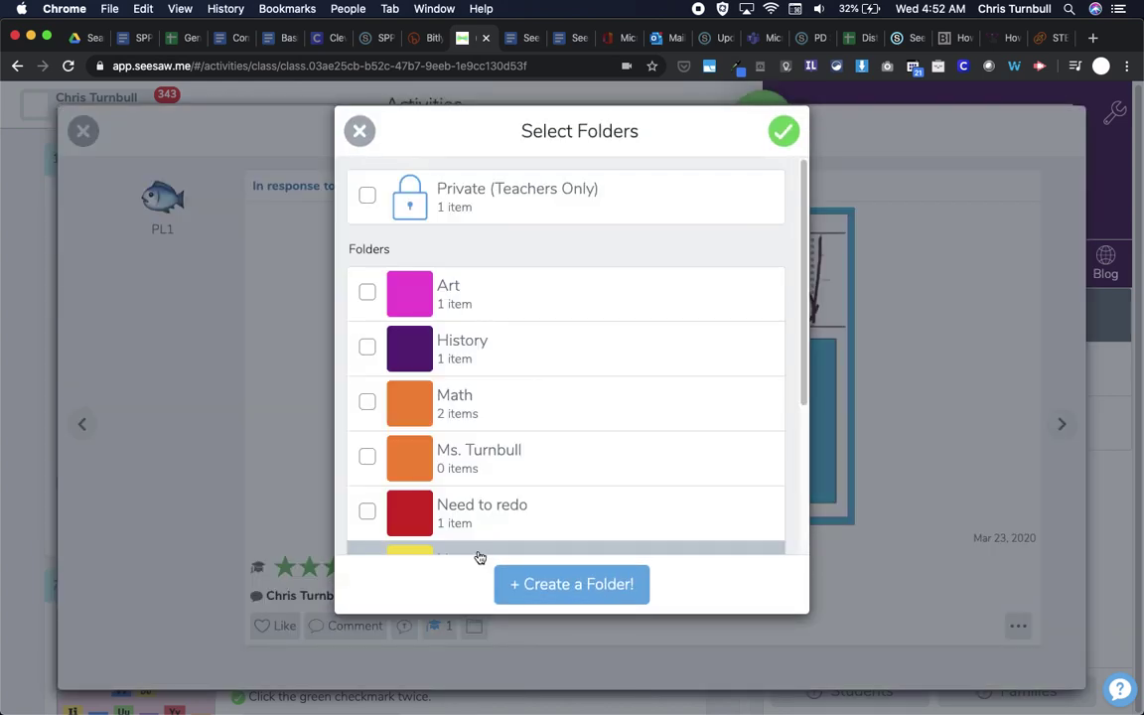
pyautogui.scroll(-3, 484, 488)
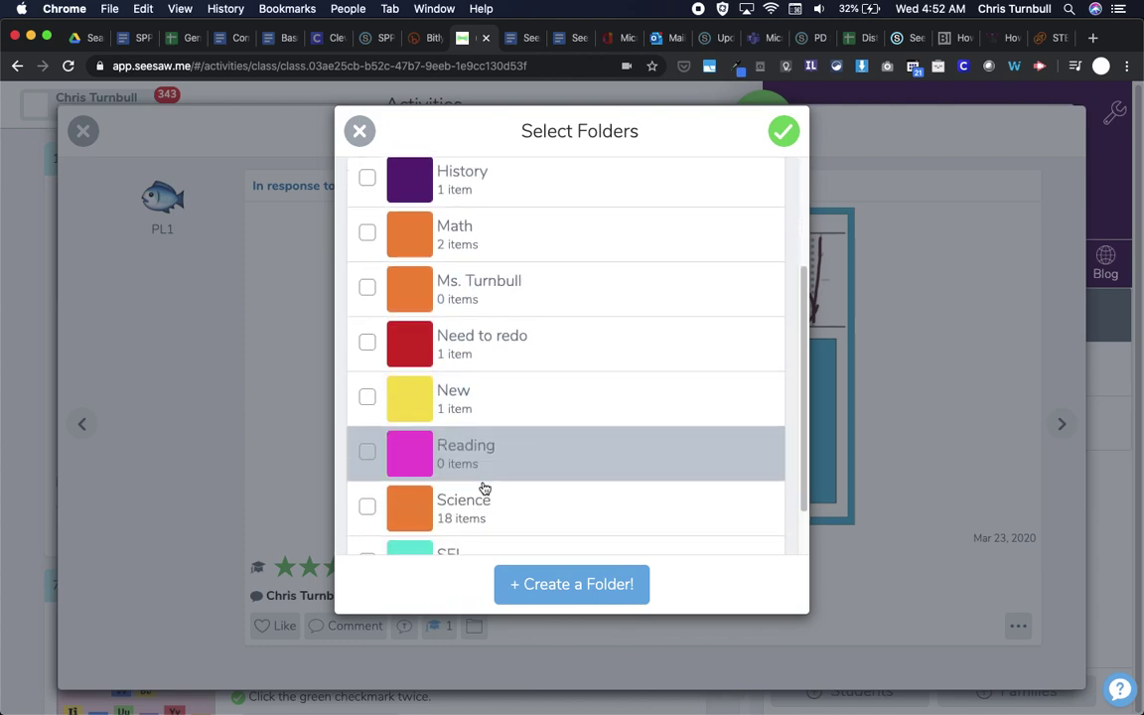
pyautogui.scroll(-2, 485, 488)
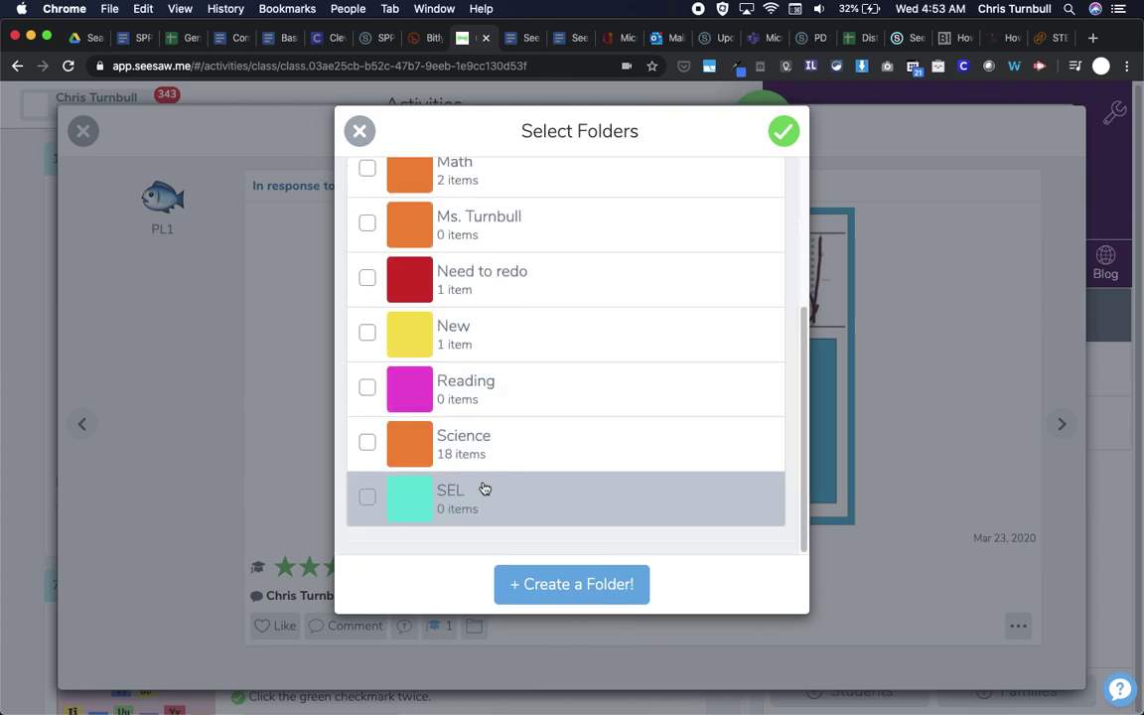
pyautogui.click(561, 584)
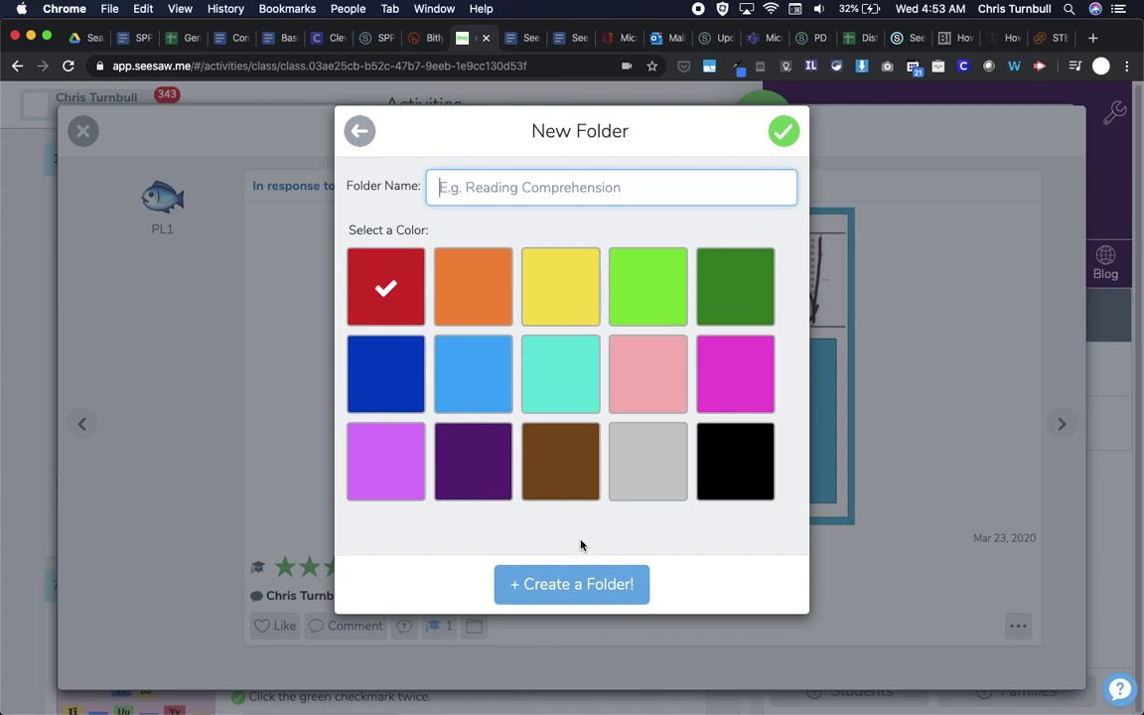
pyautogui.write('Lanu')
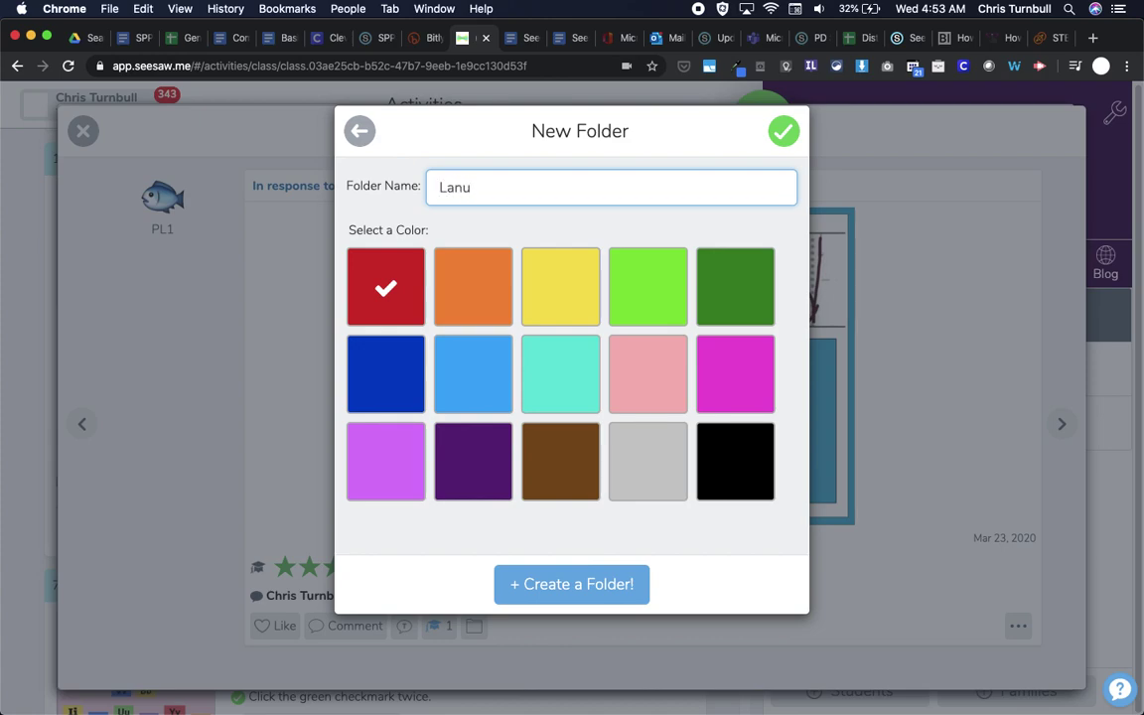
pyautogui.press('BackSpace')
pyautogui.write('guage Arts')
pyautogui.click(734, 368)
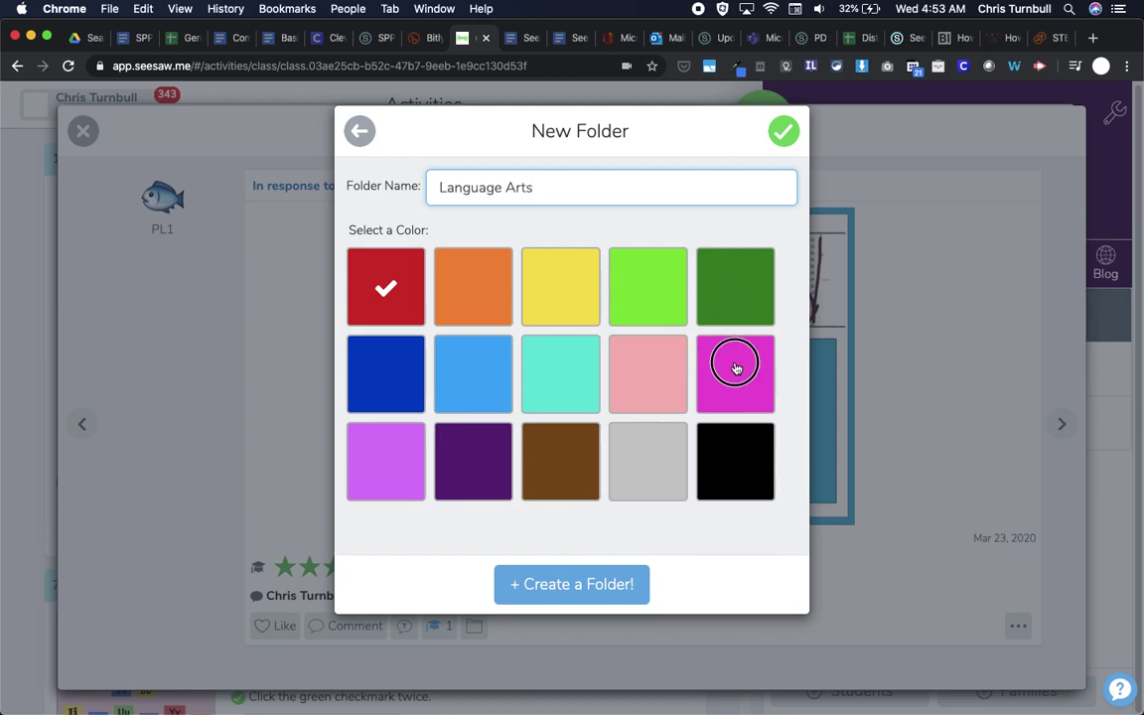
pyautogui.click(783, 135)
pyautogui.scroll(-3, 689, 425)
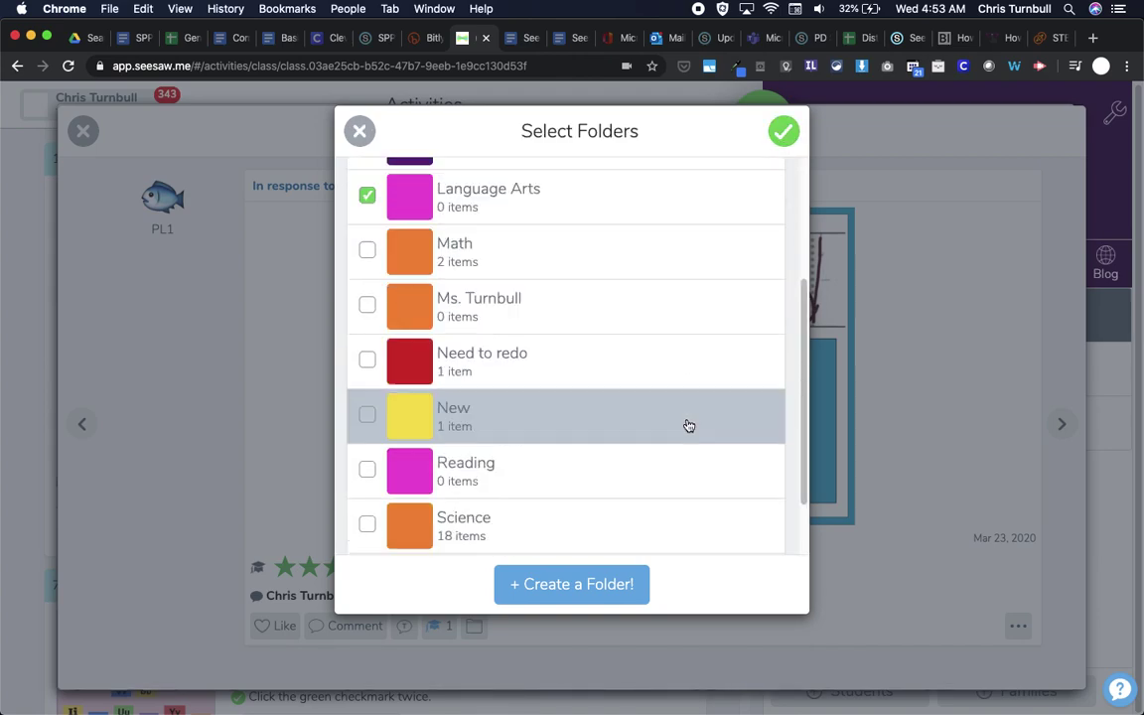
pyautogui.click(784, 131)
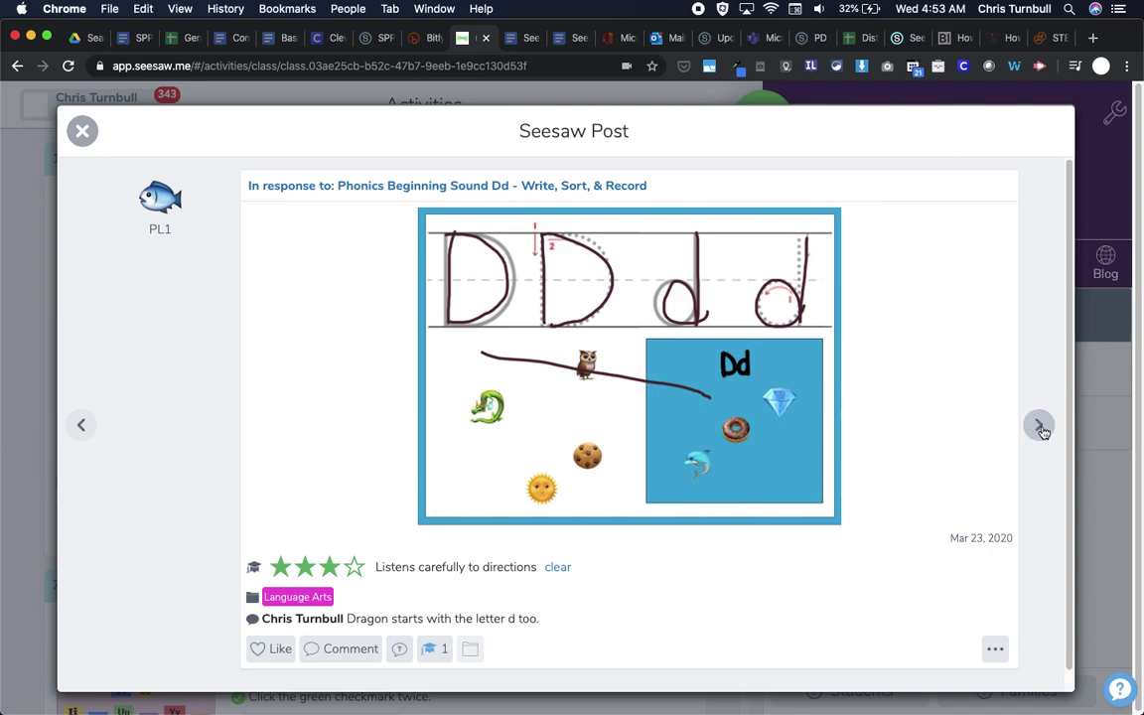
# - Move on past PL10 to PL11's response and post the comment "Good job" on it
pyautogui.click(1040, 427)
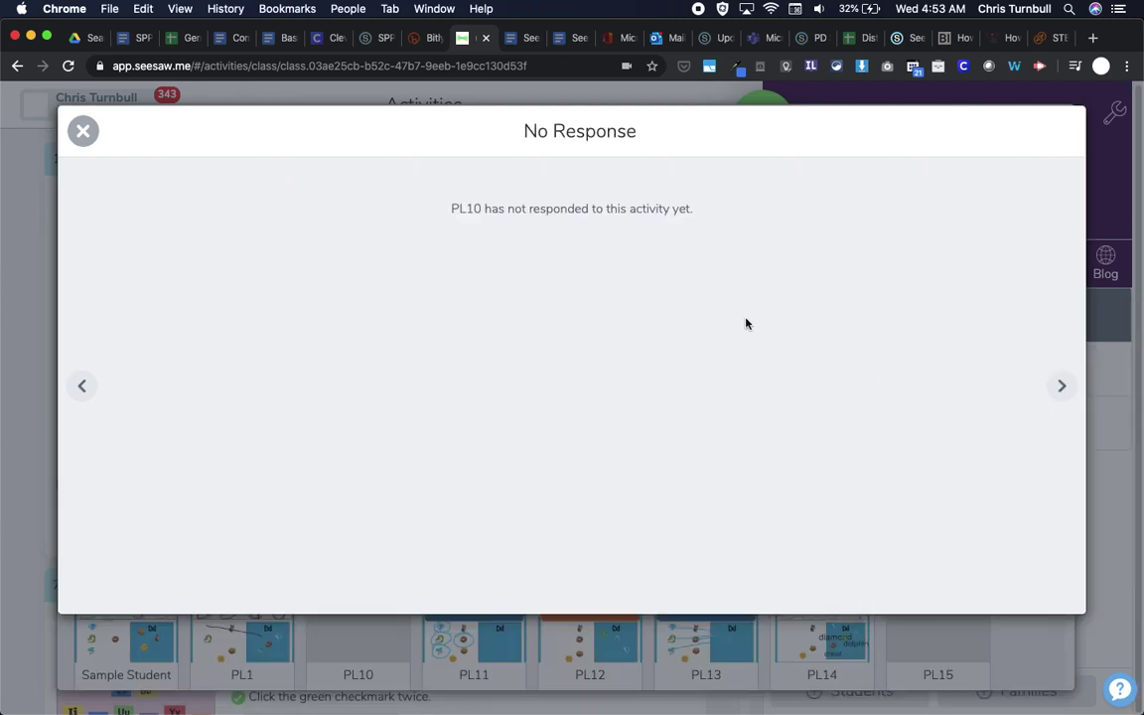
pyautogui.click(1062, 385)
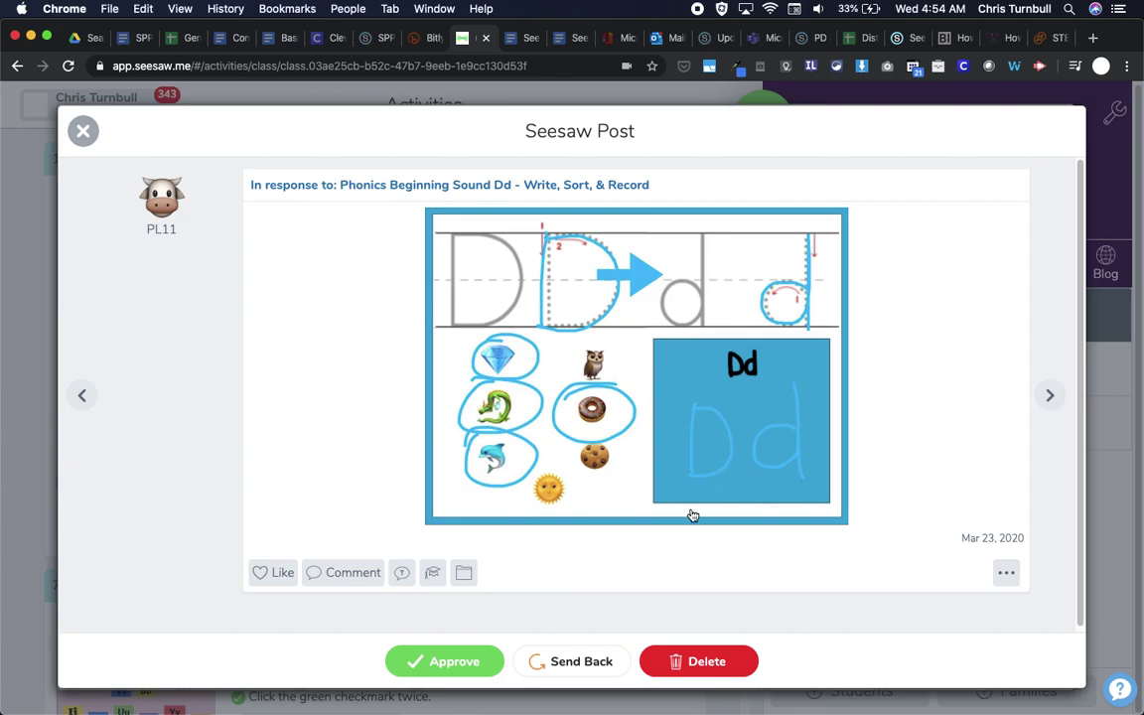
pyautogui.click(331, 573)
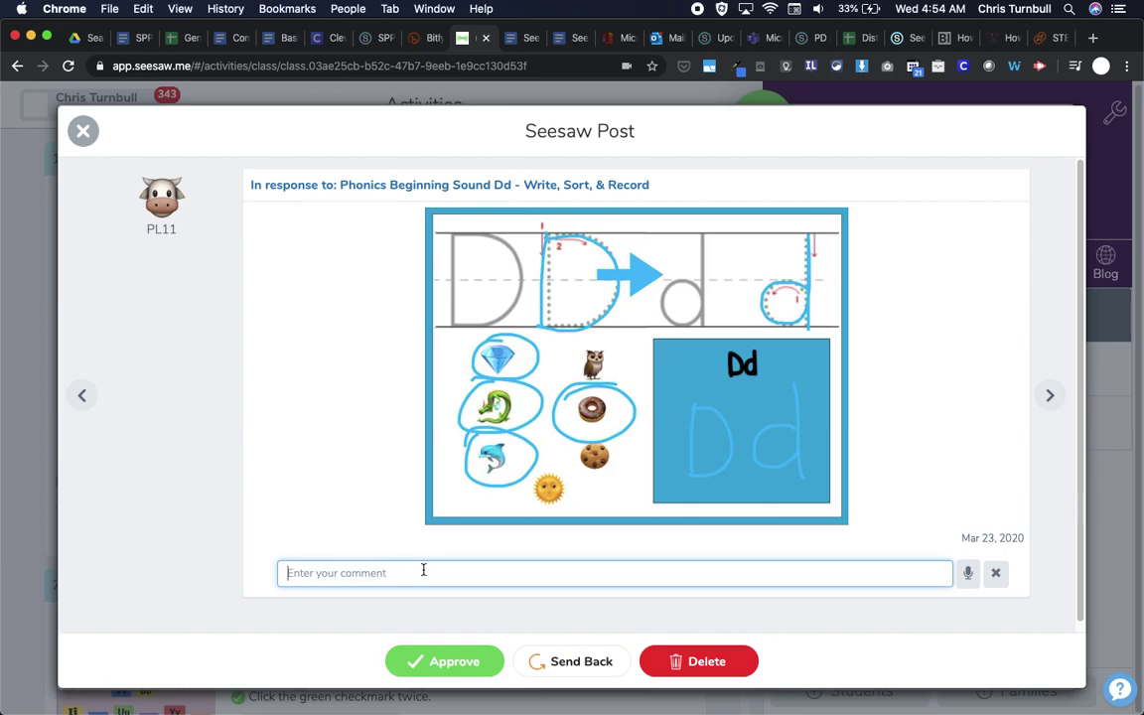
pyautogui.write('Good job')
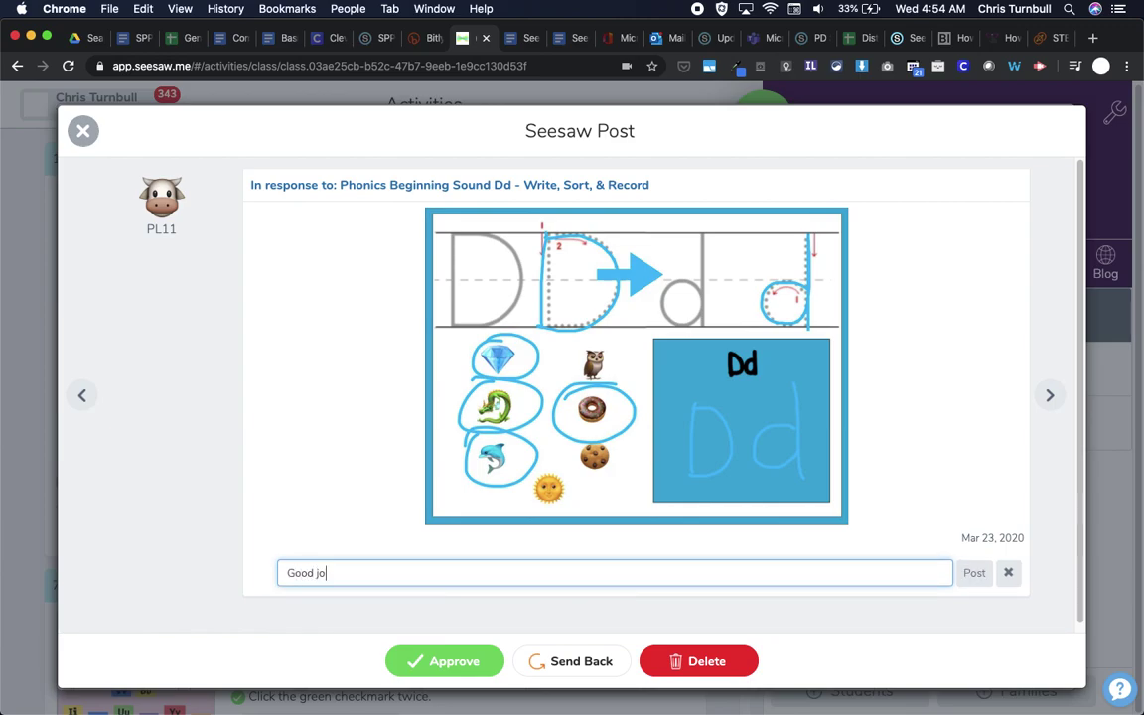
pyautogui.click(973, 578)
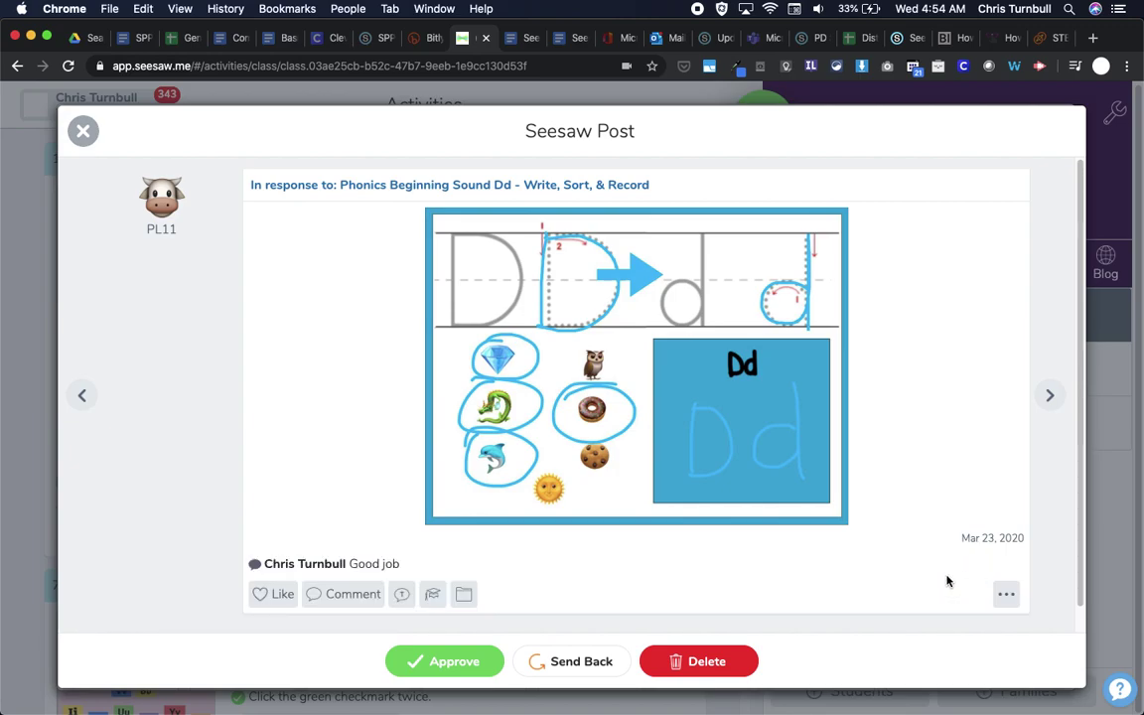
# - Like PL11's response and tag it with the Grade 1 skill "Listens carefully to directions" rated three stars
pyautogui.click(262, 594)
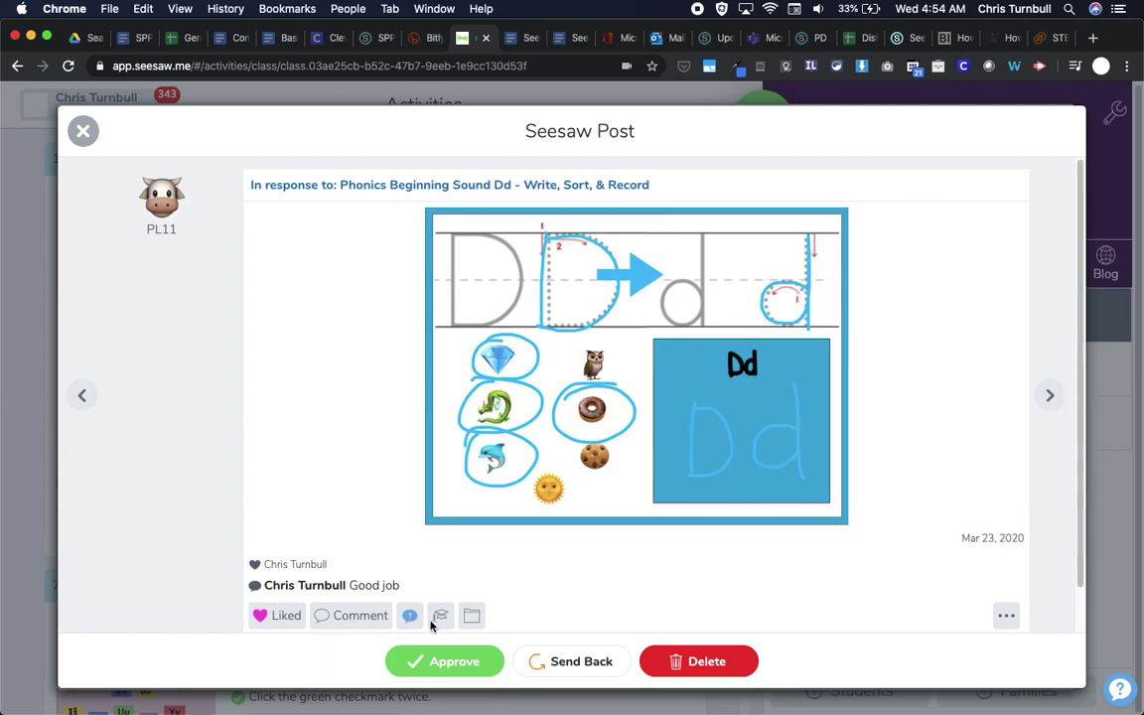
pyautogui.click(441, 617)
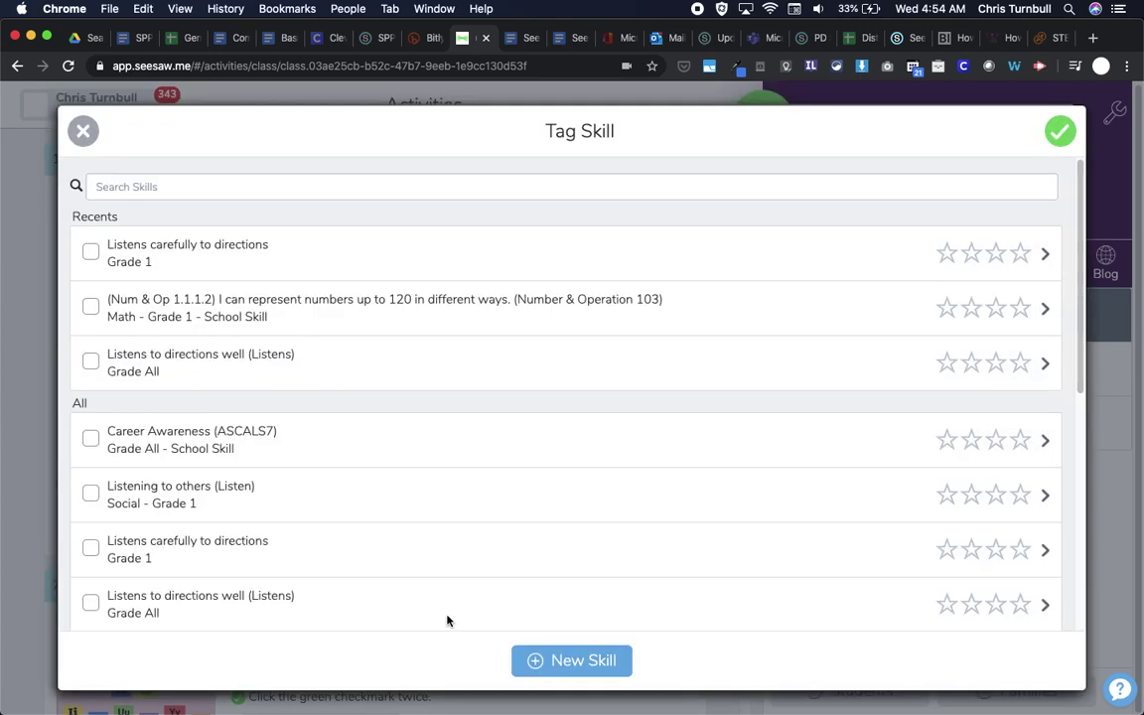
pyautogui.click(270, 270)
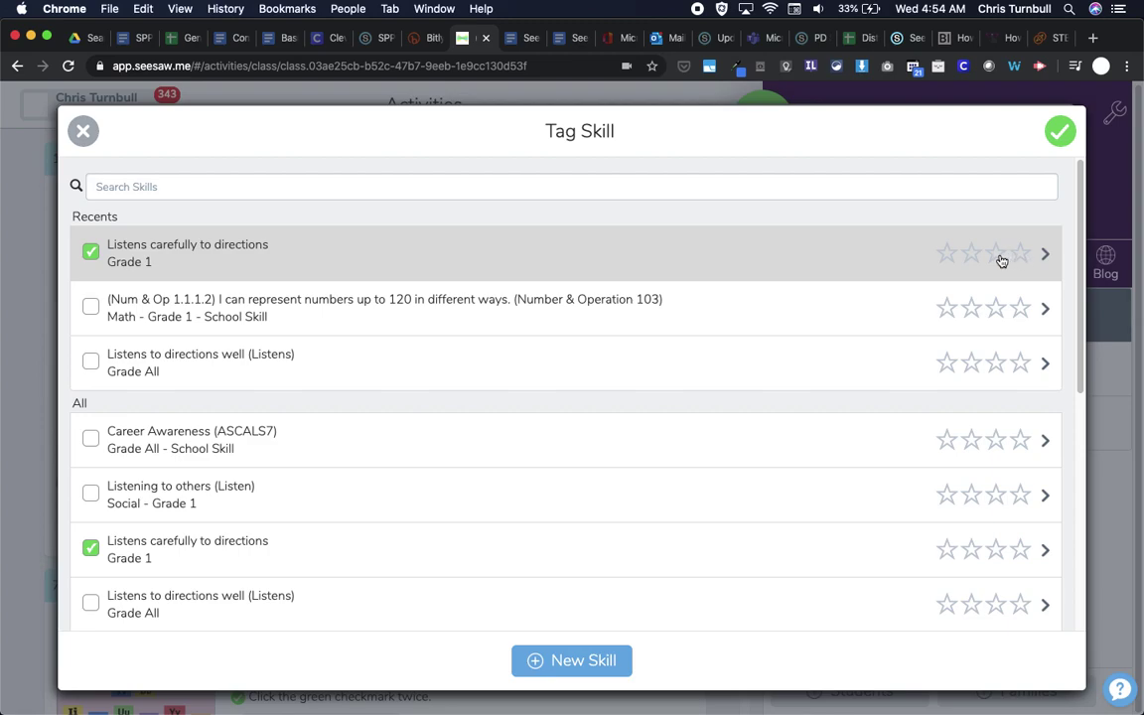
pyautogui.click(1002, 261)
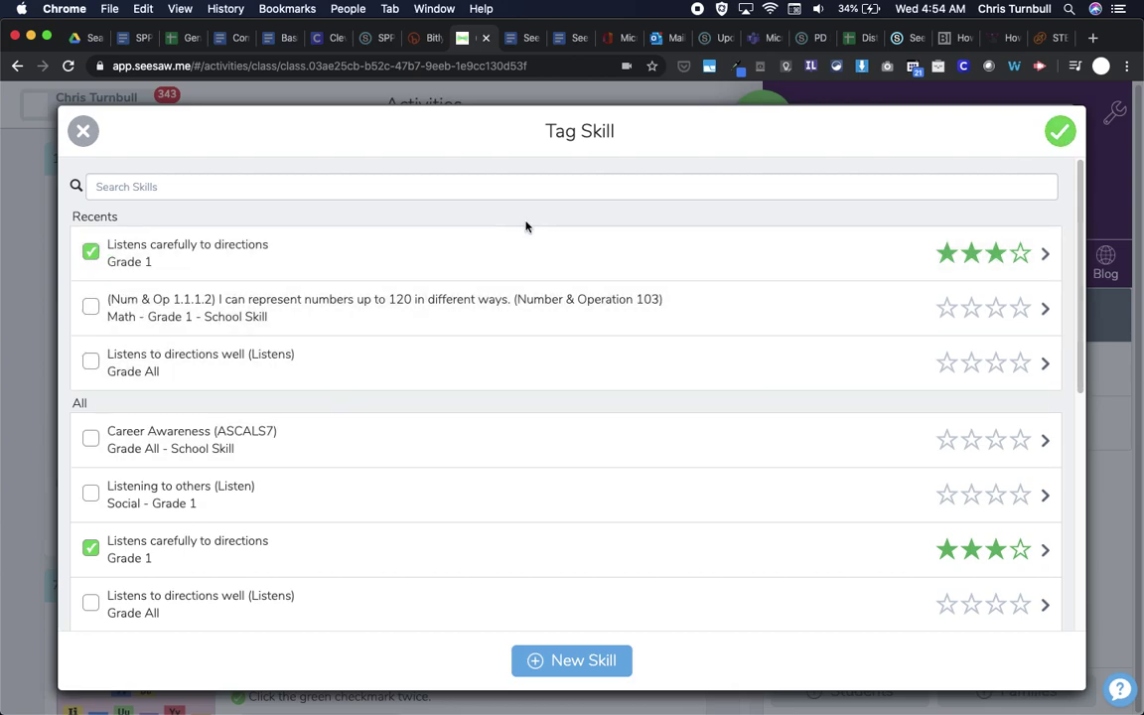
pyautogui.click(1059, 132)
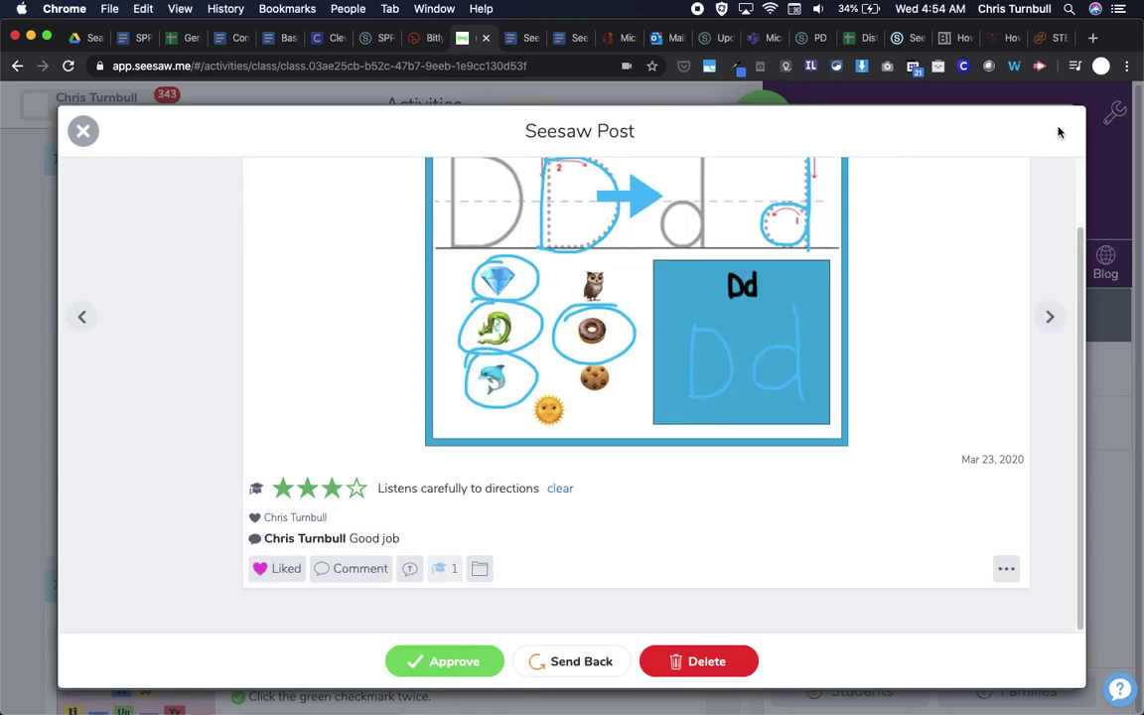
# - File PL11's response in the "Language Arts" folder and approve it
pyautogui.click(479, 569)
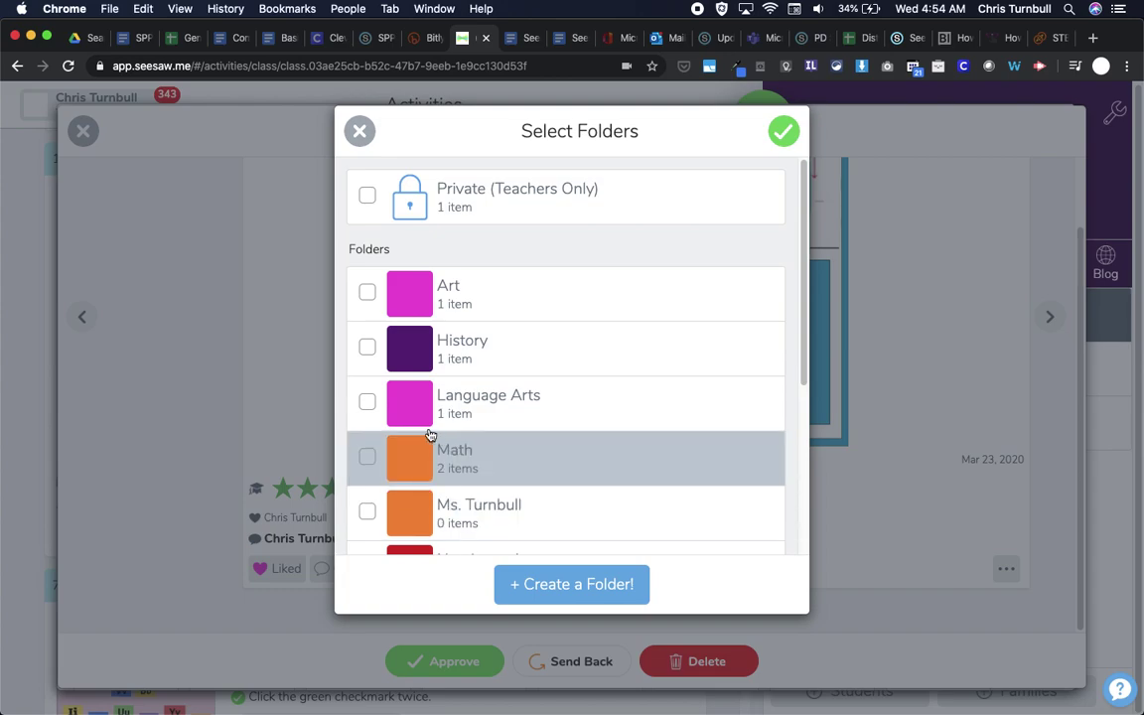
pyautogui.click(367, 402)
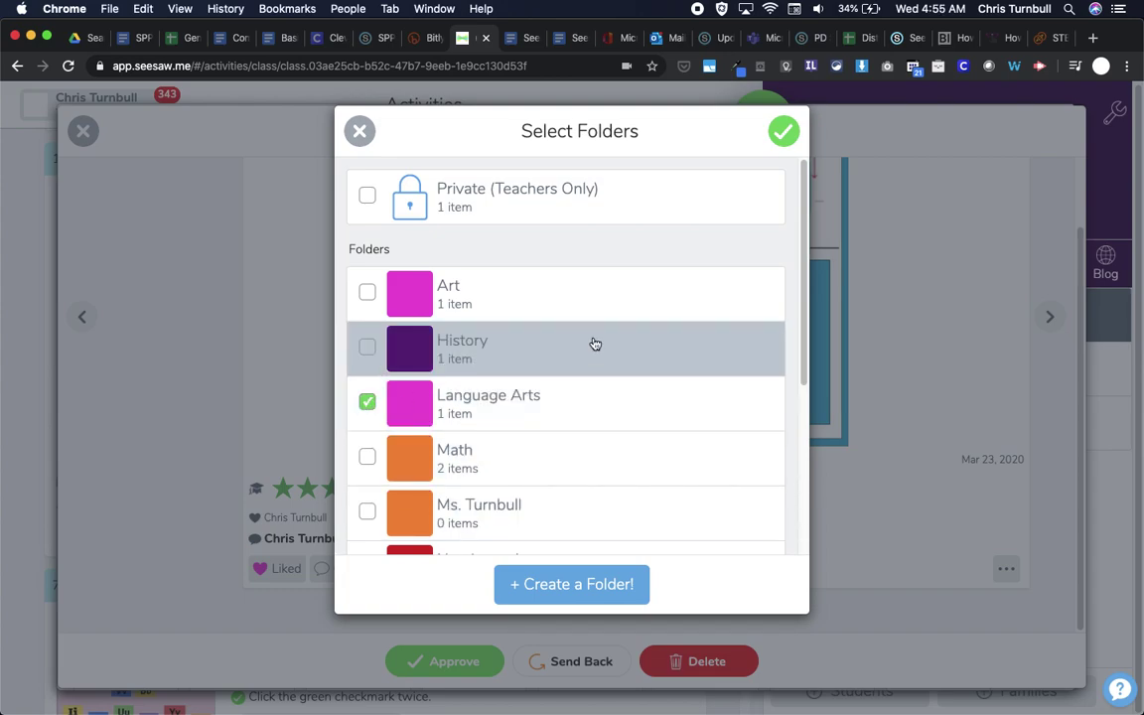
pyautogui.click(785, 133)
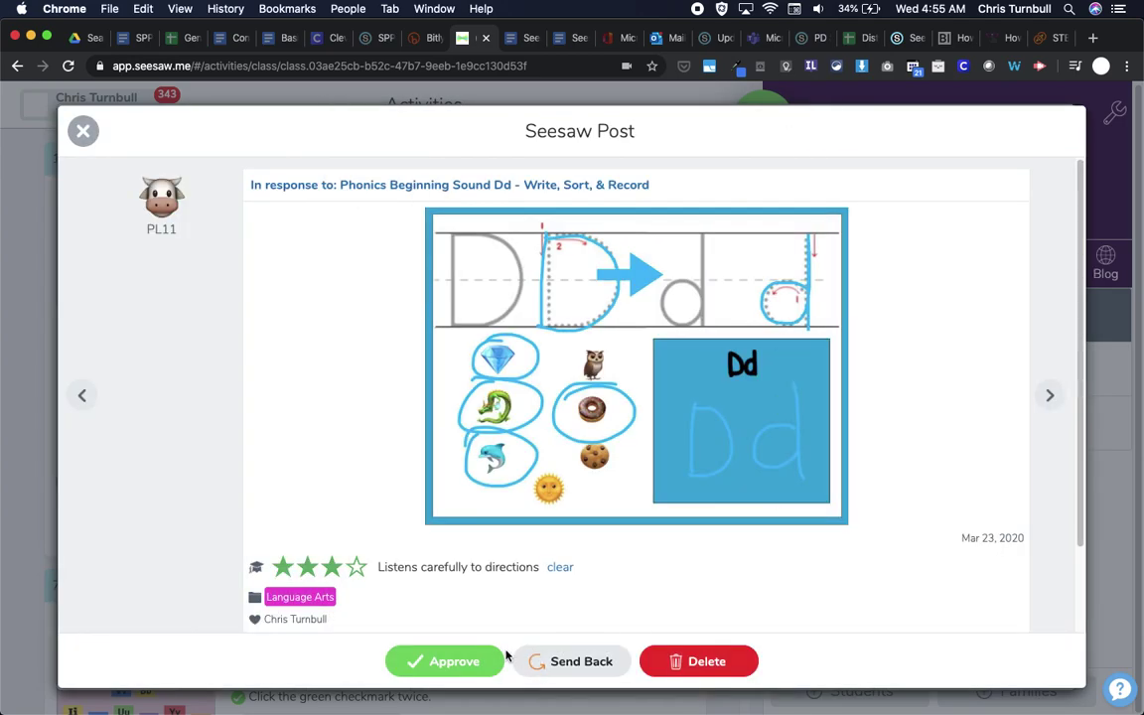
pyautogui.click(460, 662)
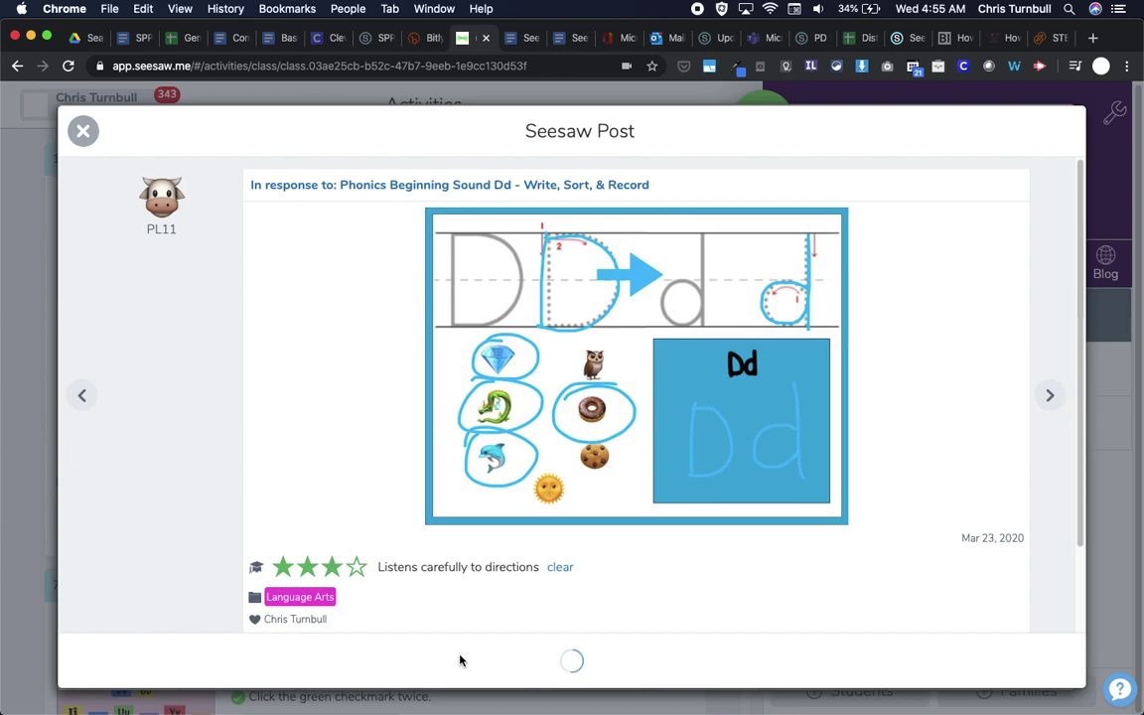